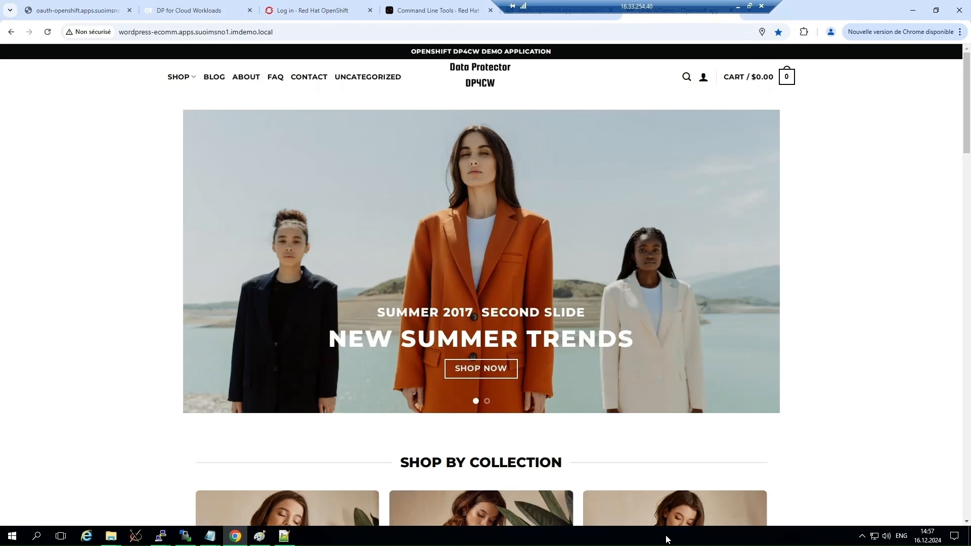
Examine the store's home page, including its address, the banner slides and the collection and new-arrival sections.
{"action": "left_click", "coordinate": [216, 32]}
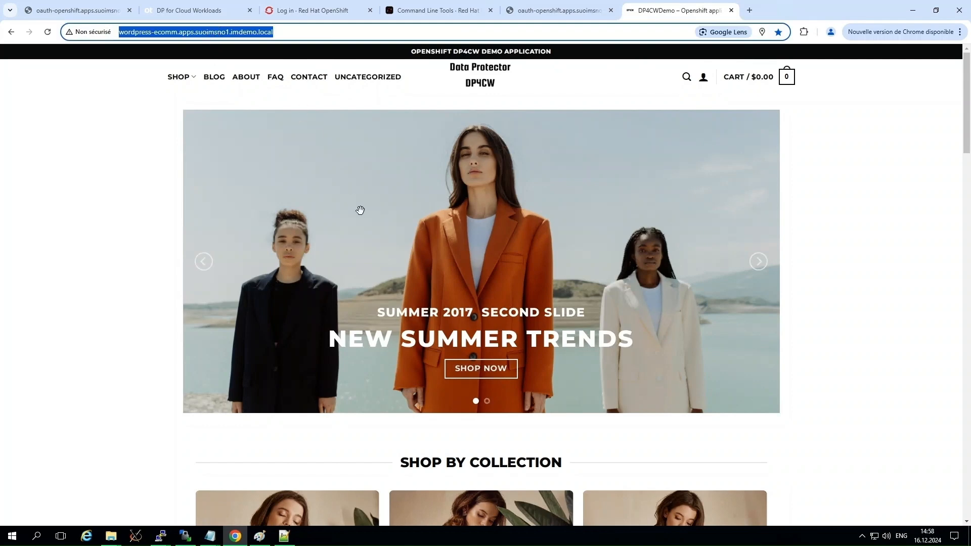
{"action": "scroll", "coordinate": [360, 210], "scroll_direction": "down", "scroll_amount": 1}
{"action": "scroll", "coordinate": [360, 210], "scroll_direction": "down", "scroll_amount": 1}
{"action": "left_click", "coordinate": [490, 306]}
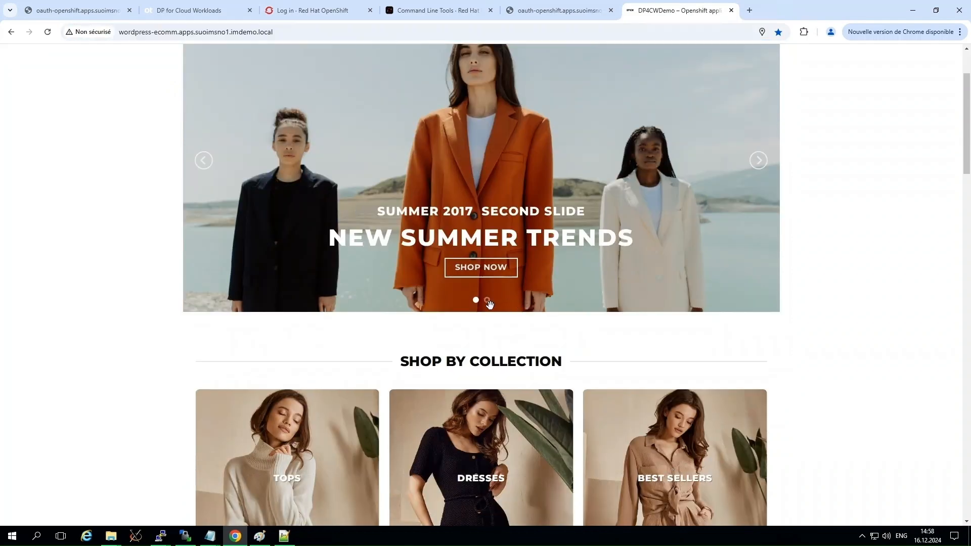
{"action": "left_click", "coordinate": [758, 161]}
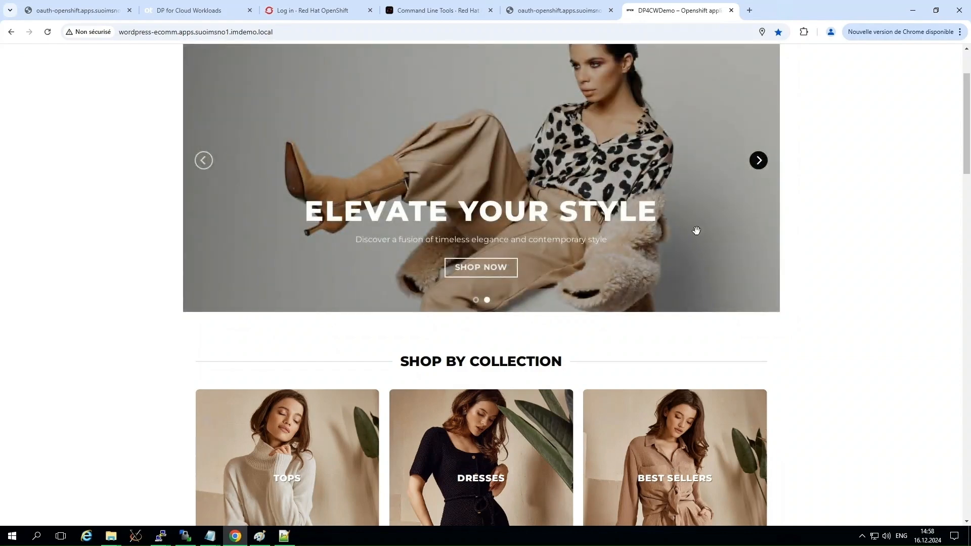
{"action": "left_click", "coordinate": [758, 160]}
{"action": "scroll", "coordinate": [478, 265], "scroll_direction": "down", "scroll_amount": 5}
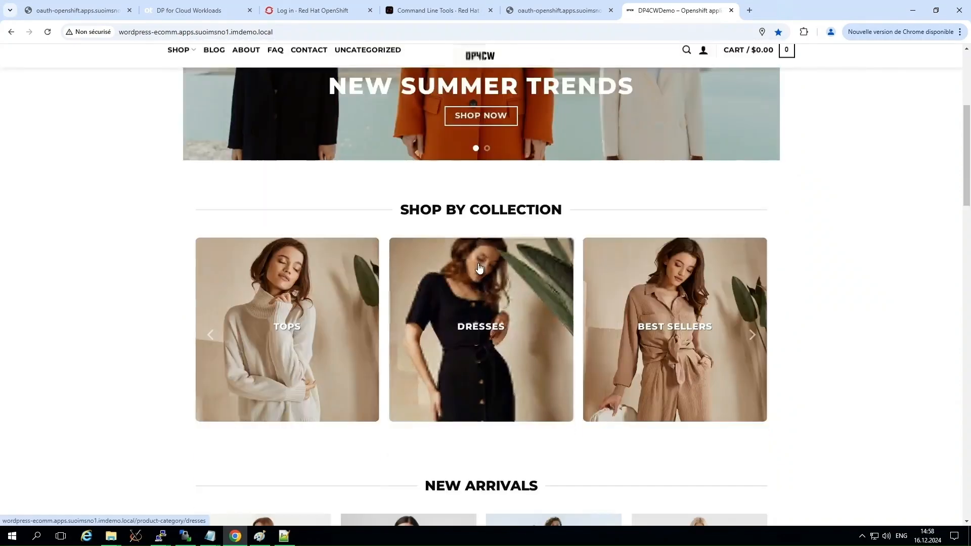
{"action": "scroll", "coordinate": [478, 263], "scroll_direction": "down", "scroll_amount": 6}
{"action": "scroll", "coordinate": [478, 263], "scroll_direction": "up", "scroll_amount": 13}
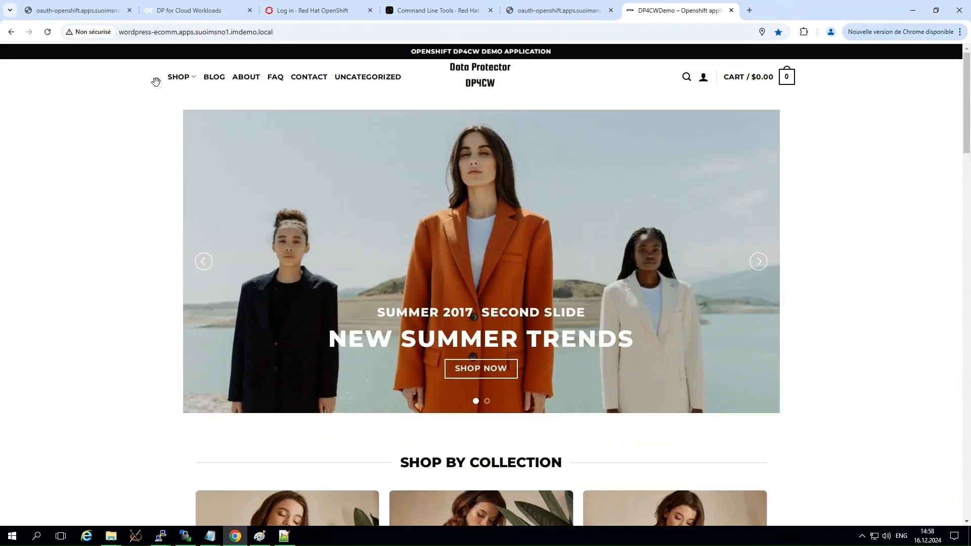
Open the shop catalogue and browse the Best Sellers, Dresses, New Arrivals, Tops and Uncategorized categories.
{"action": "left_click", "coordinate": [175, 77]}
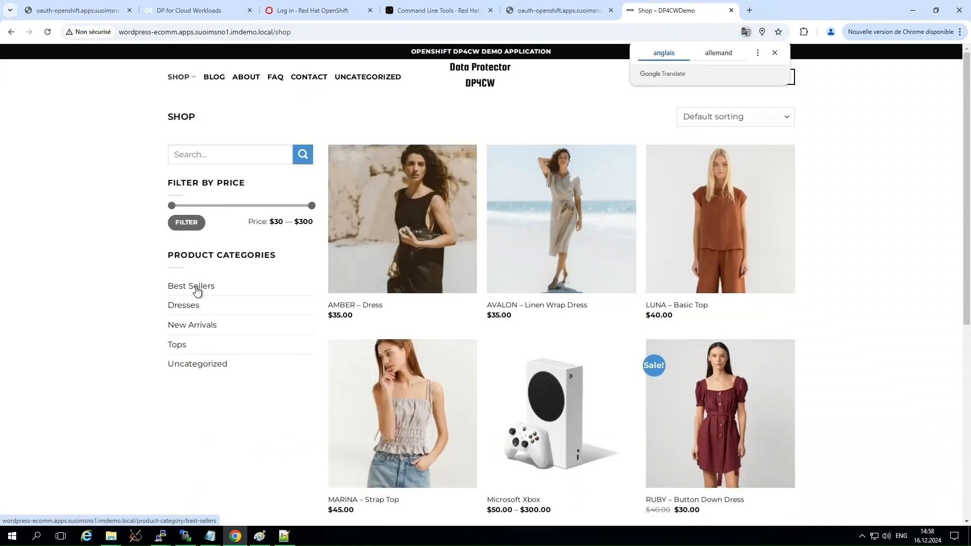
{"action": "left_click", "coordinate": [195, 289]}
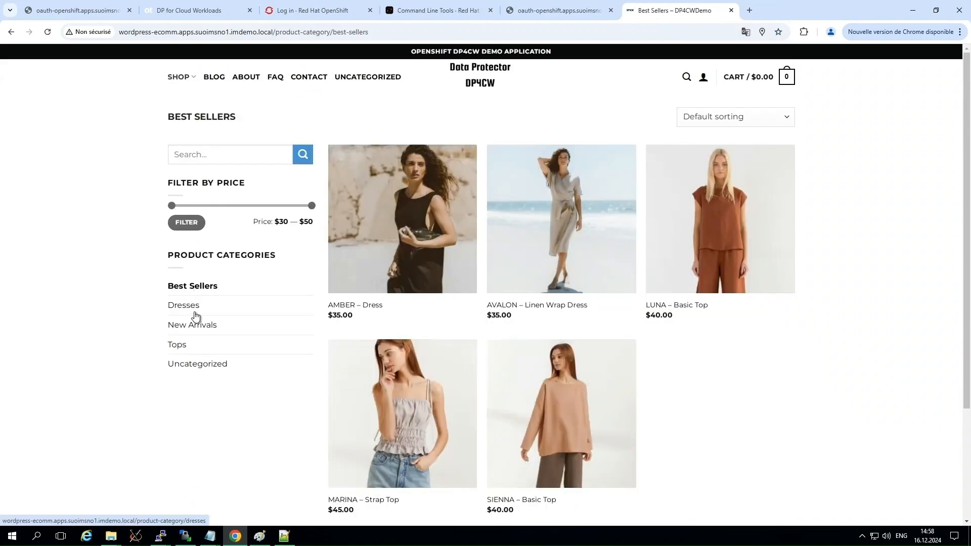
{"action": "left_click", "coordinate": [191, 308]}
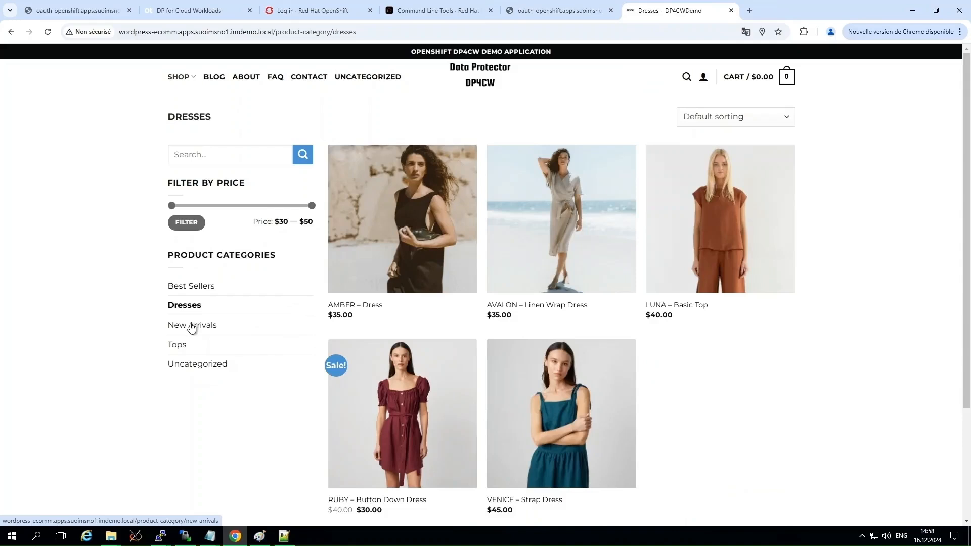
{"action": "left_click", "coordinate": [193, 326]}
{"action": "left_click", "coordinate": [178, 347]}
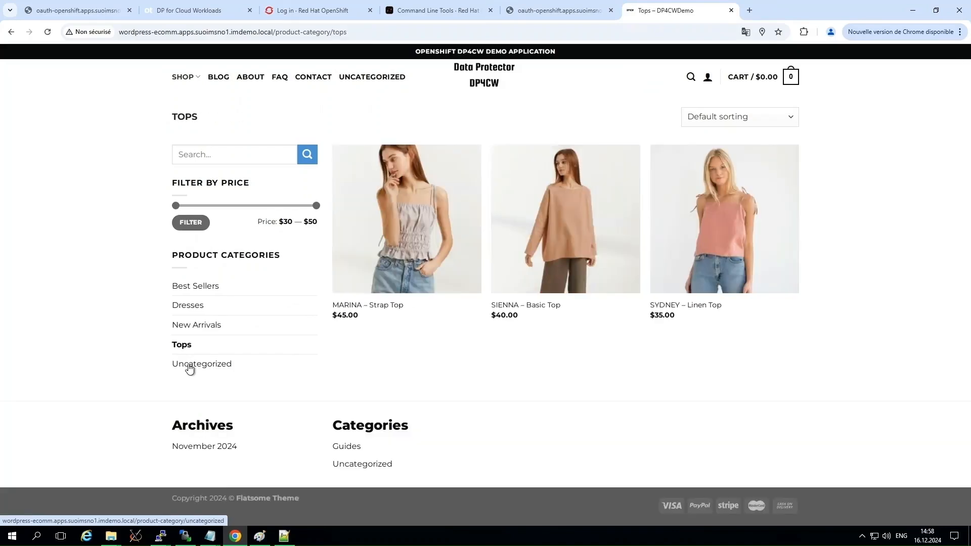
{"action": "left_click", "coordinate": [190, 363]}
From the Best Sellers category, add the AVALON – Linen Wrap Dress to the cart and try to place the order from checkout.
{"action": "left_click", "coordinate": [190, 288]}
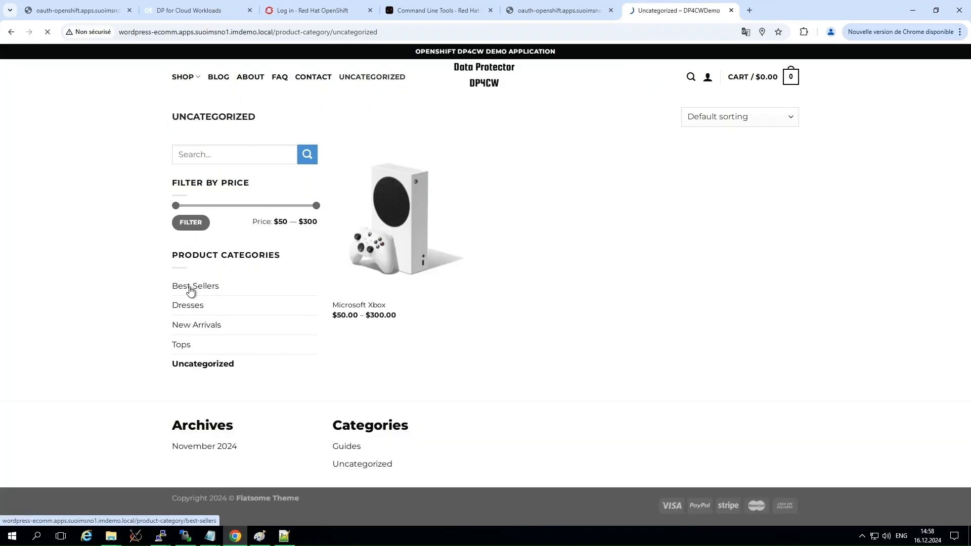
{"action": "left_click", "coordinate": [556, 188]}
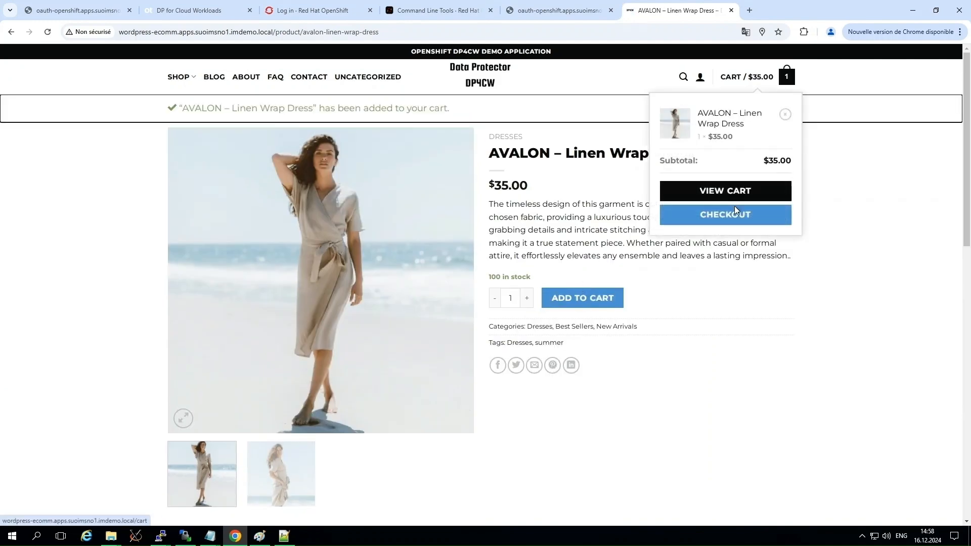
{"action": "left_click", "coordinate": [735, 215]}
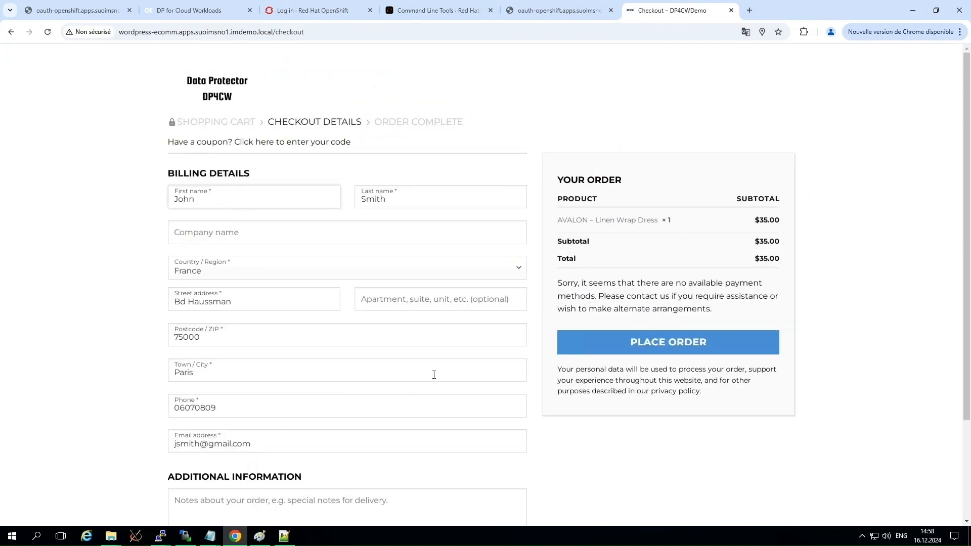
{"action": "left_click", "coordinate": [606, 350]}
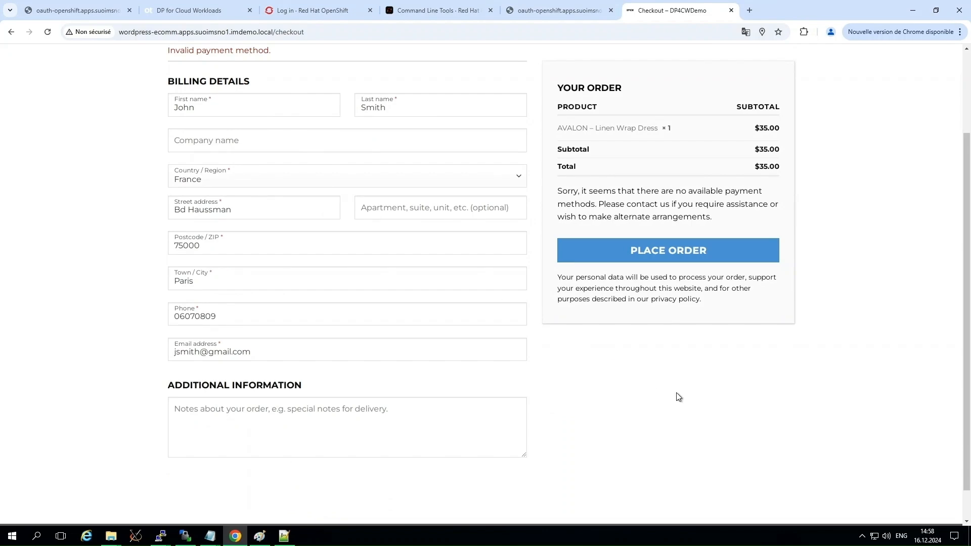
Return to the store's home page and browse the Blog, About and FAQ pages.
{"action": "left_click", "coordinate": [217, 99]}
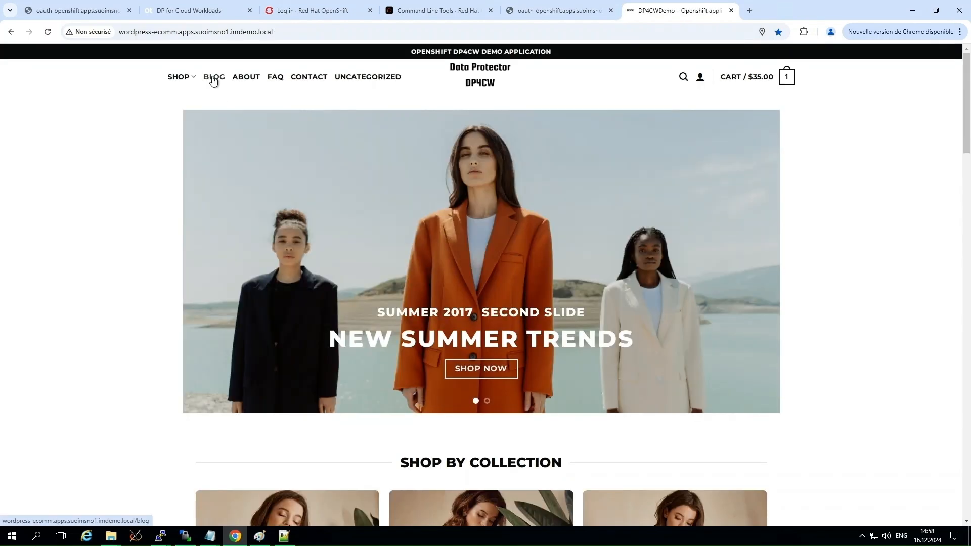
{"action": "left_click", "coordinate": [212, 80]}
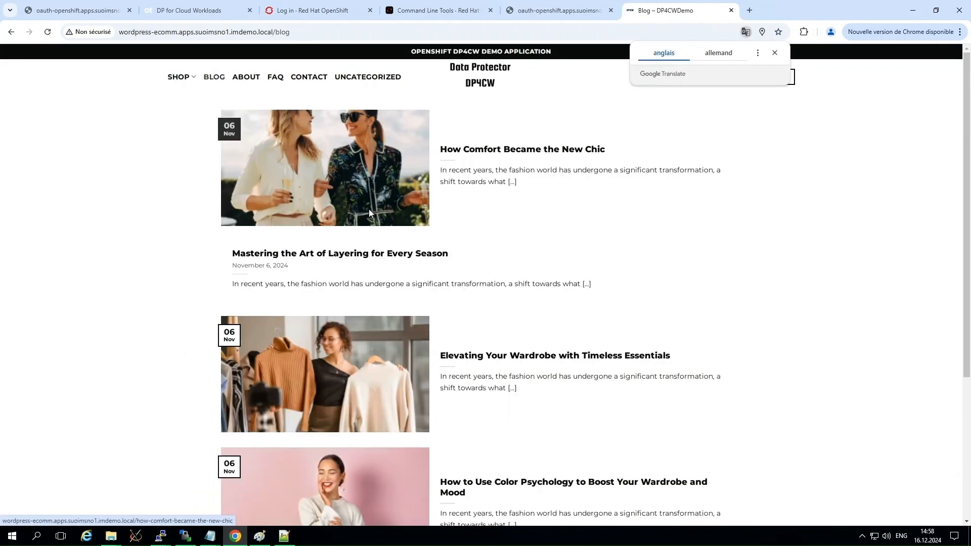
{"action": "scroll", "coordinate": [368, 208], "scroll_direction": "down", "scroll_amount": 4}
{"action": "scroll", "coordinate": [369, 213], "scroll_direction": "up", "scroll_amount": 5}
{"action": "left_click", "coordinate": [242, 83]}
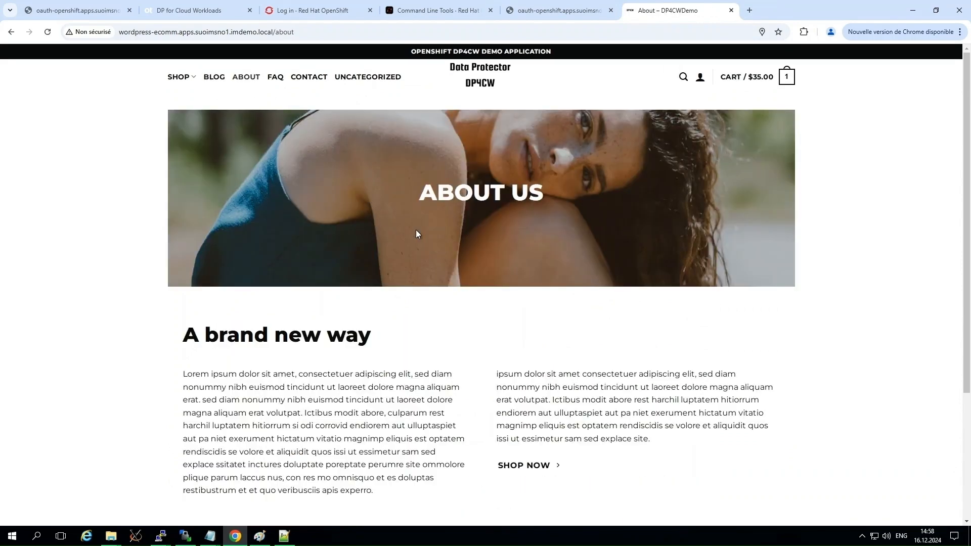
{"action": "left_click", "coordinate": [275, 77]}
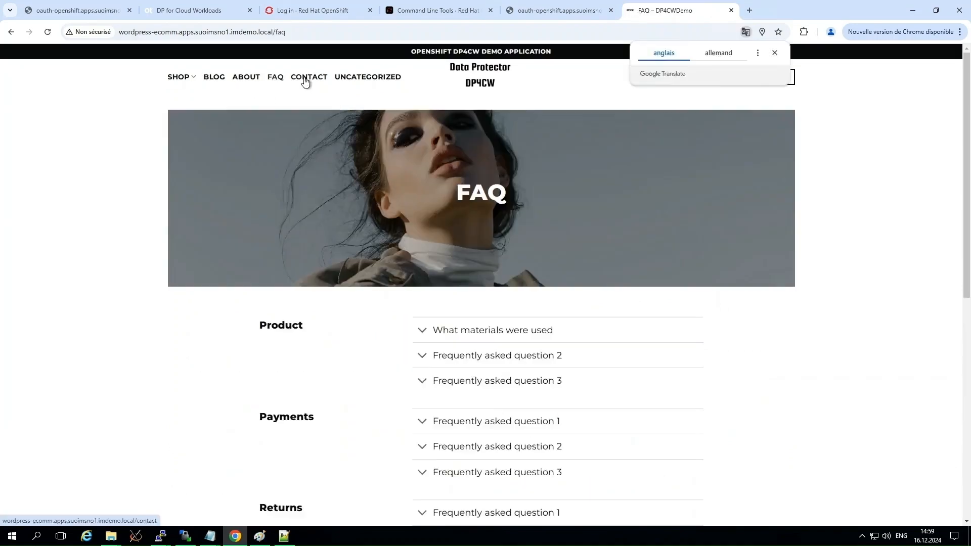
Open the Contact page and start filling in the contact form, beginning with the sender's name.
{"action": "left_click", "coordinate": [309, 77]}
{"action": "left_click", "coordinate": [524, 328]}
{"action": "type", "text": "J"}
{"action": "key", "text": "Tab"}
{"action": "key", "text": "Tab"}
{"action": "left_click", "coordinate": [512, 479]}
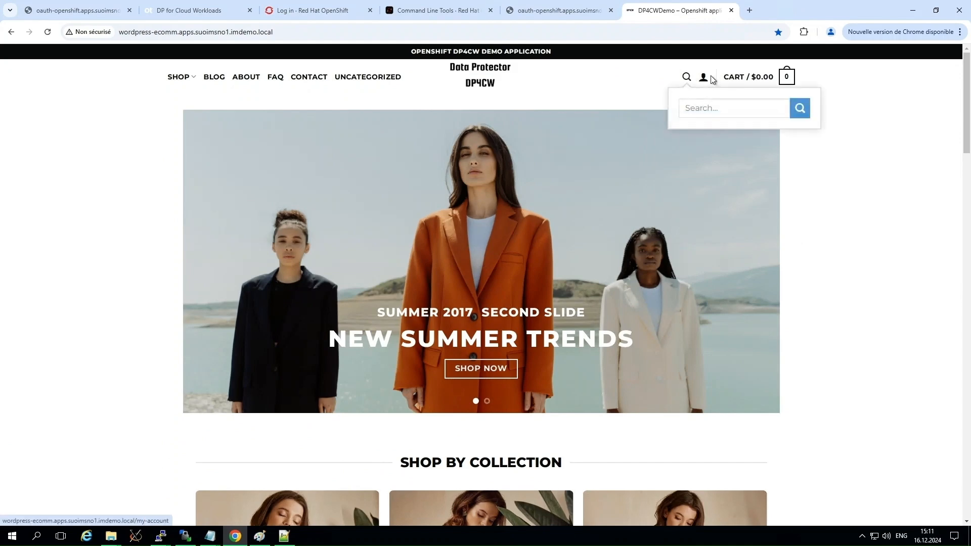
Log in to the store with the username admin and the account password.
{"action": "left_click", "coordinate": [704, 80]}
{"action": "left_click", "coordinate": [436, 243]}
{"action": "type", "text": "admin"}
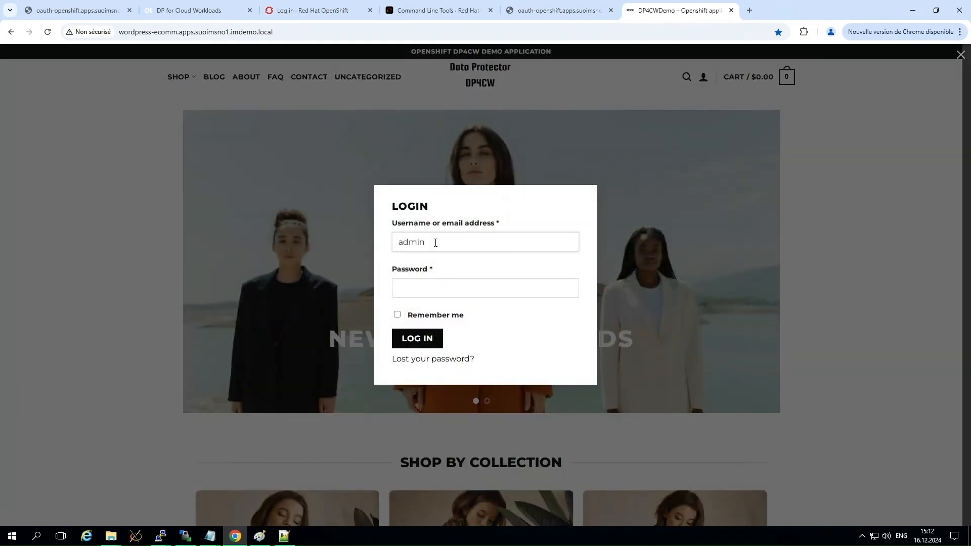
{"action": "left_click", "coordinate": [407, 290]}
{"action": "type", "text": "••••••"}
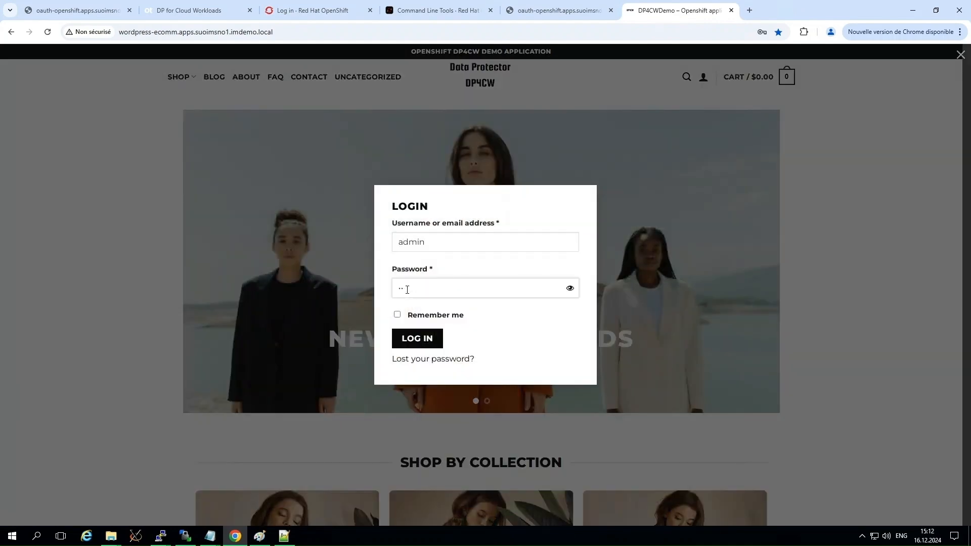
{"action": "type", "text": "•••"}
{"action": "left_click", "coordinate": [423, 339]}
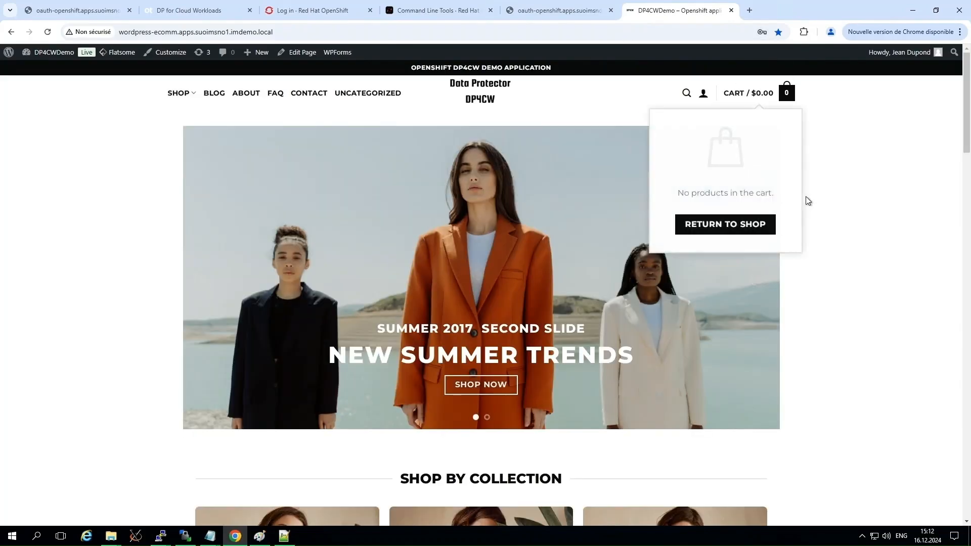
Open the site's admin dashboard and review the Pages, Products and Users lists.
{"action": "mouse_move", "coordinate": [51, 52]}
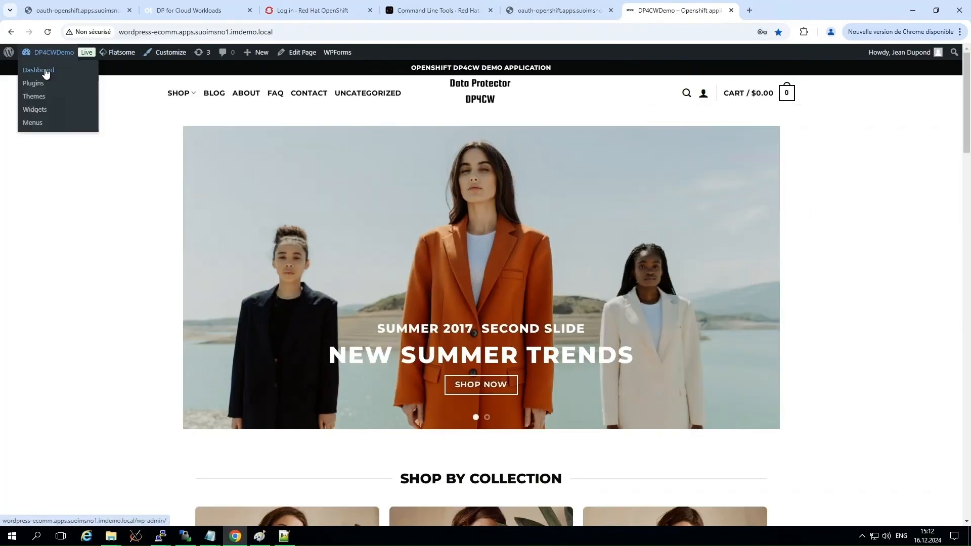
{"action": "left_click", "coordinate": [45, 71]}
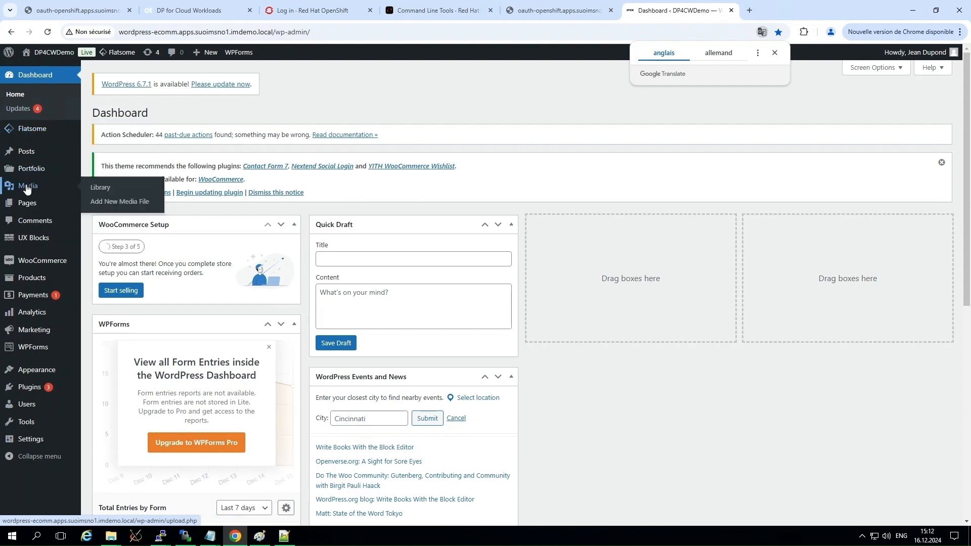
{"action": "left_click", "coordinate": [29, 204]}
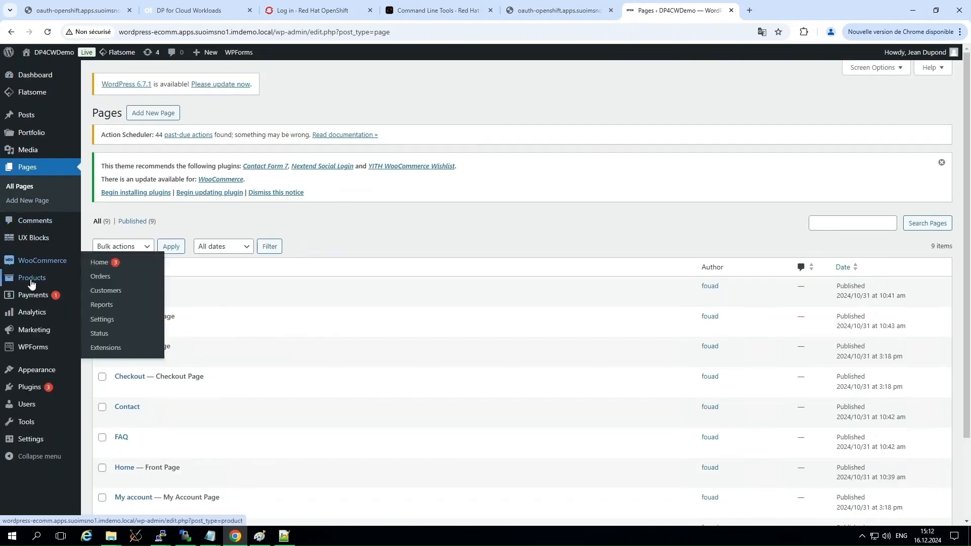
{"action": "left_click", "coordinate": [107, 280]}
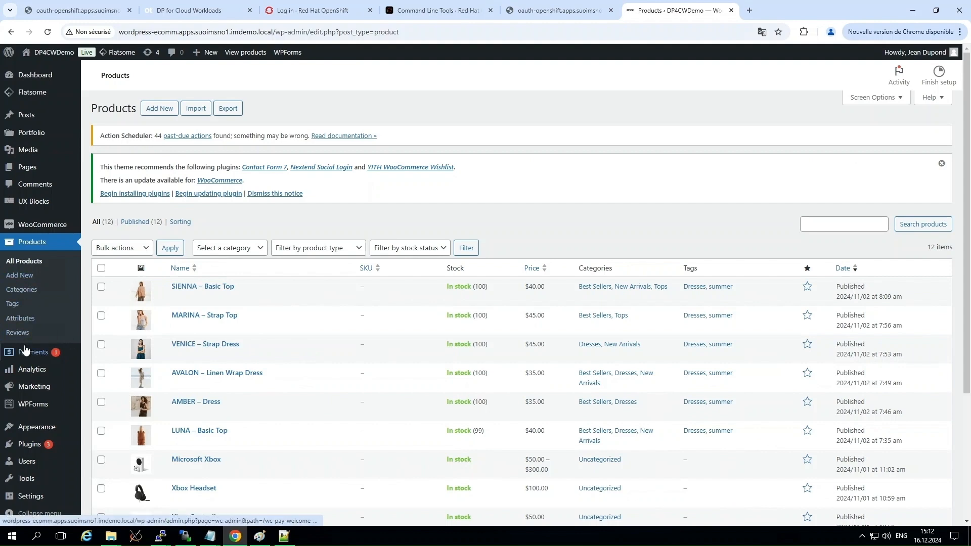
{"action": "left_click", "coordinate": [26, 461]}
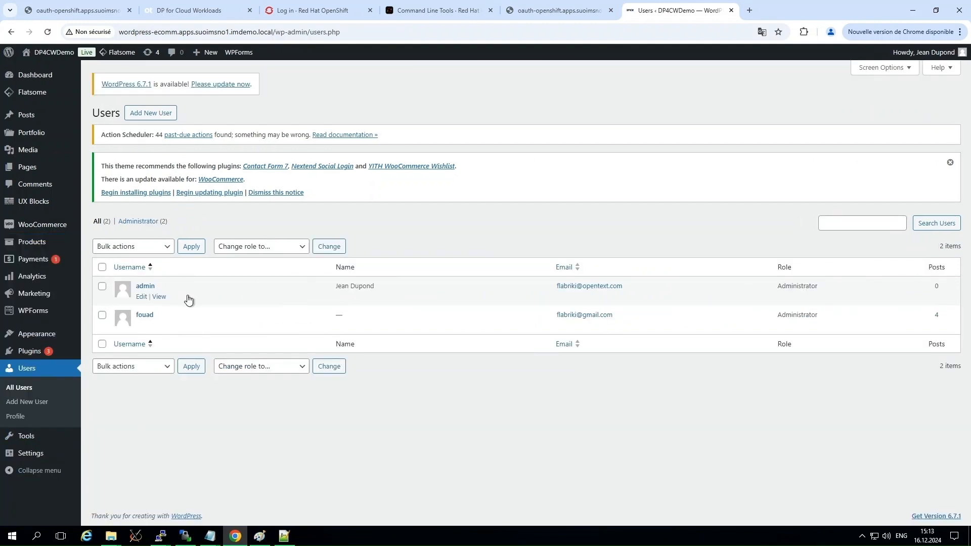
Log out of the admin account.
{"action": "mouse_move", "coordinate": [56, 83]}
{"action": "mouse_move", "coordinate": [945, 55]}
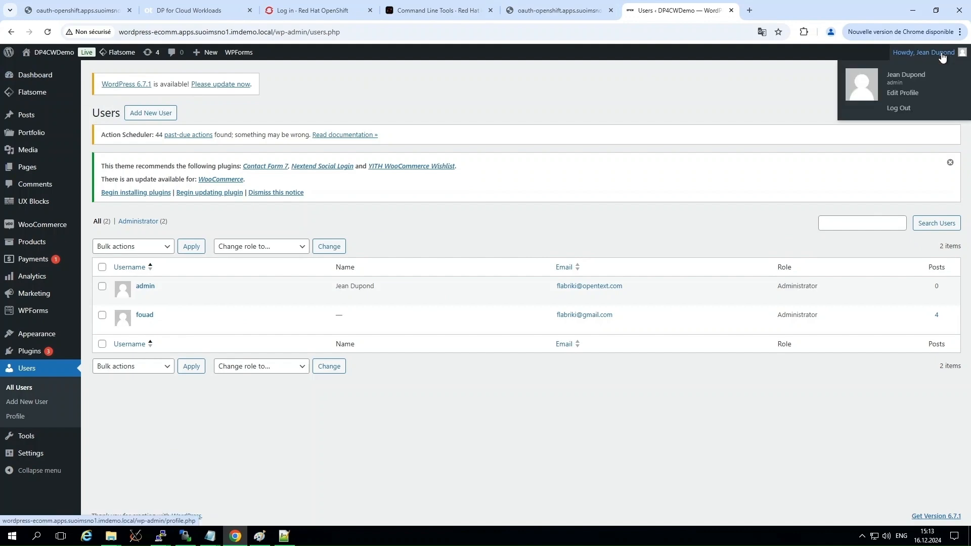
{"action": "left_click", "coordinate": [899, 109]}
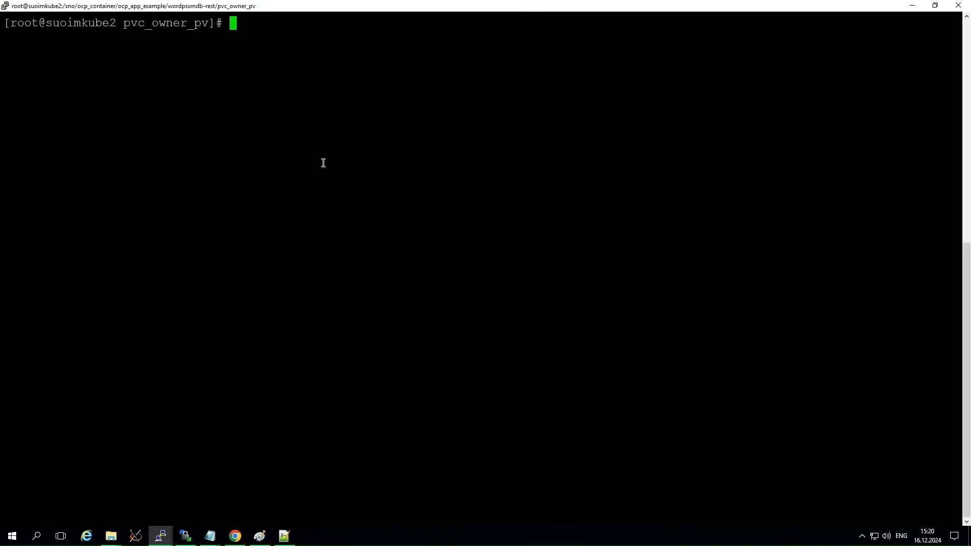
Switch to the PuTTY terminal, run "oc project" and highlight the active project's name in the output.
{"action": "type", "text": "oc project"}
{"action": "key", "text": "Return"}
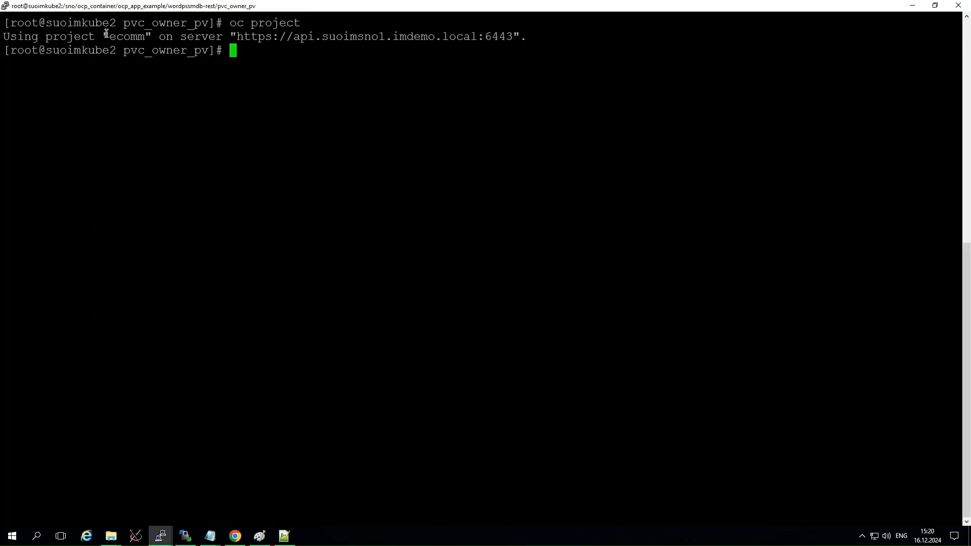
{"action": "left_click_drag", "start_coordinate": [105, 37], "coordinate": [150, 37]}
List all project resources with "oc get all" and highlight the mariadb and wordpress pod names.
{"action": "type", "text": "oc get a"}
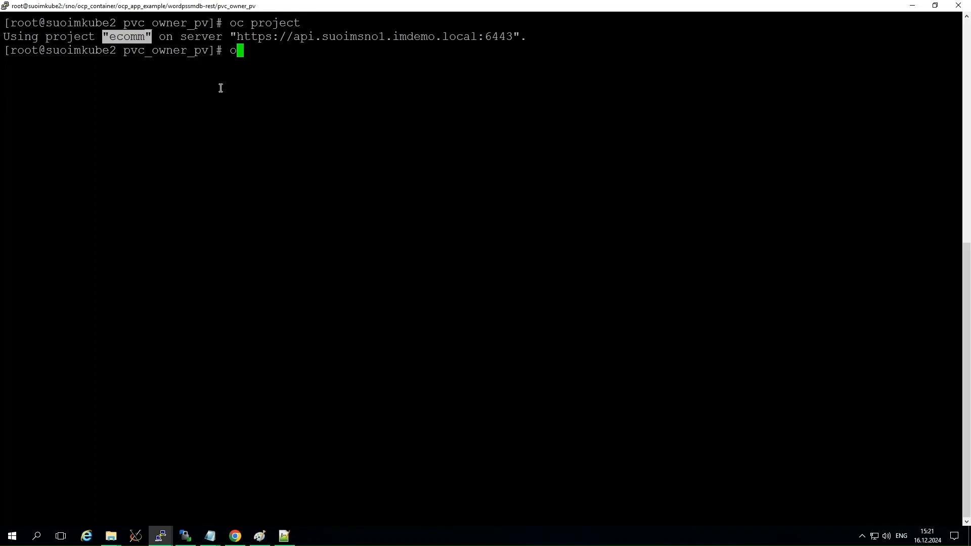
{"action": "type", "text": "ll"}
{"action": "key", "text": "Return"}
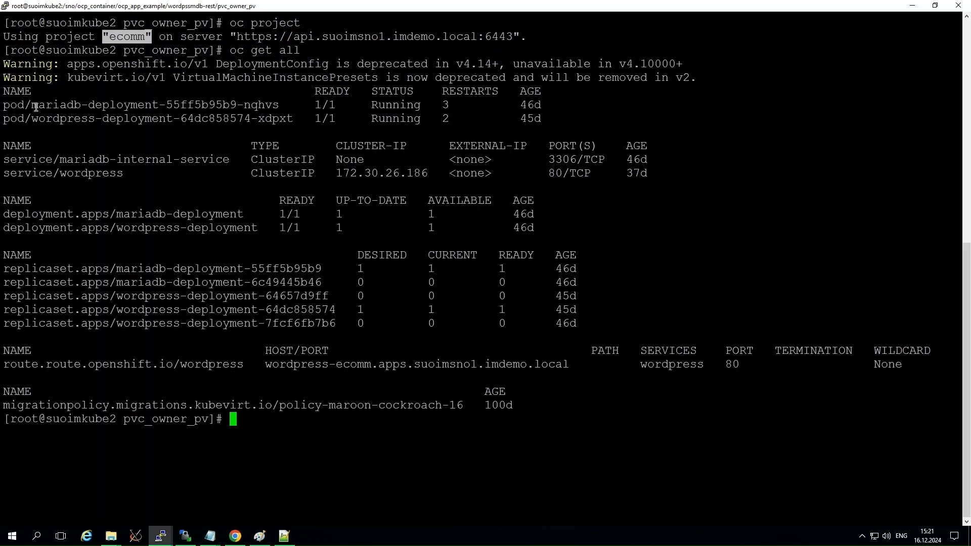
{"action": "left_click_drag", "start_coordinate": [32, 105], "coordinate": [278, 105]}
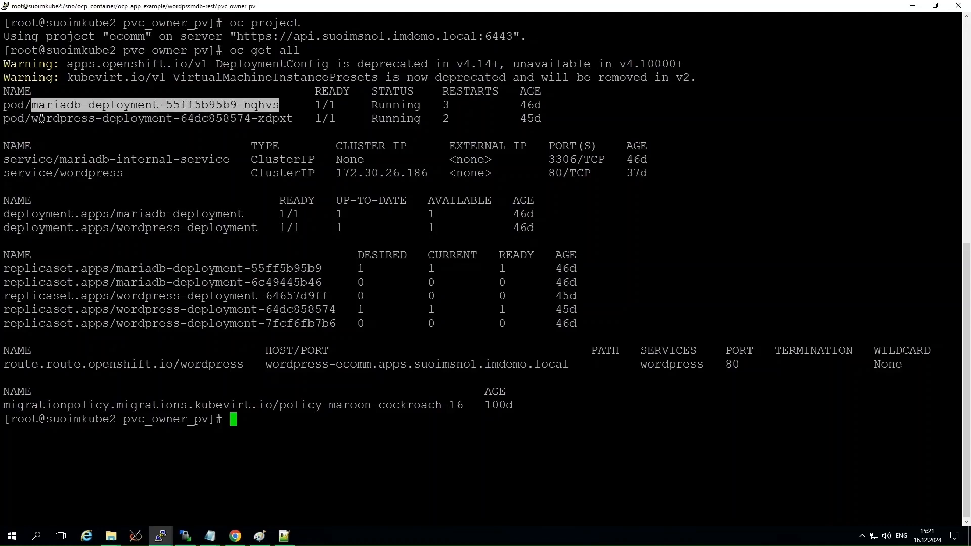
{"action": "left_click_drag", "start_coordinate": [32, 119], "coordinate": [282, 124]}
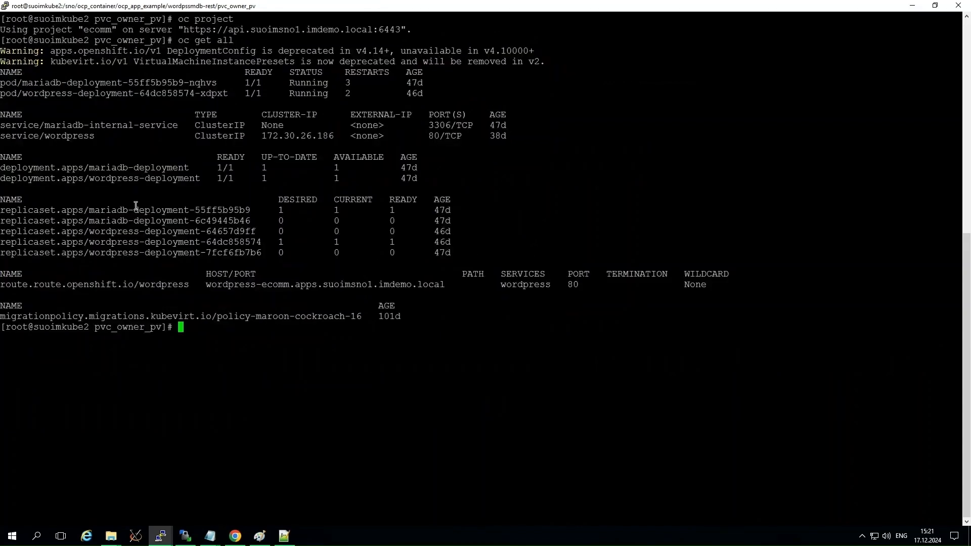
Highlight the mariadb and wordpress deployments in the output and inspect the wordpress deployment's ready value.
{"action": "left_click_drag", "start_coordinate": [89, 167], "coordinate": [187, 168]}
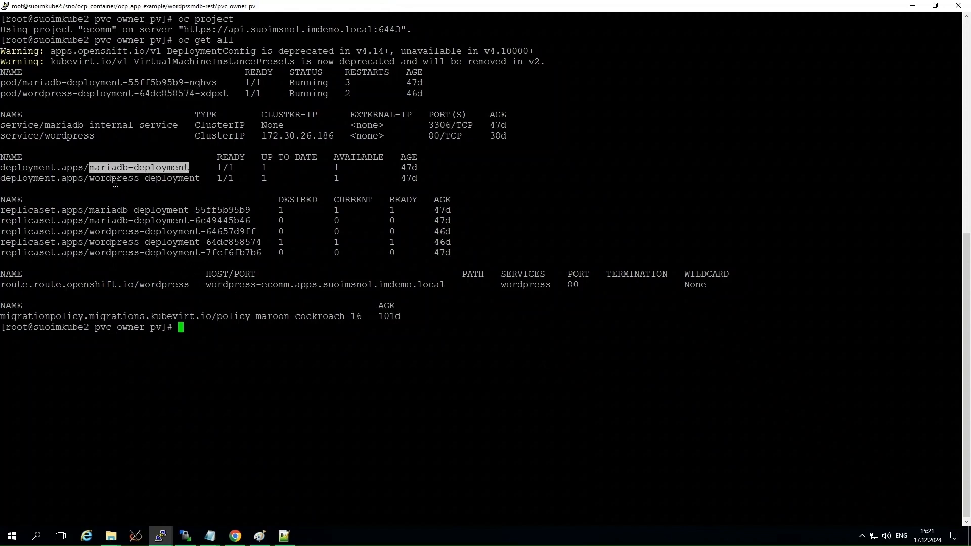
{"action": "left_click_drag", "start_coordinate": [89, 178], "coordinate": [219, 168]}
{"action": "left_click", "coordinate": [220, 179]}
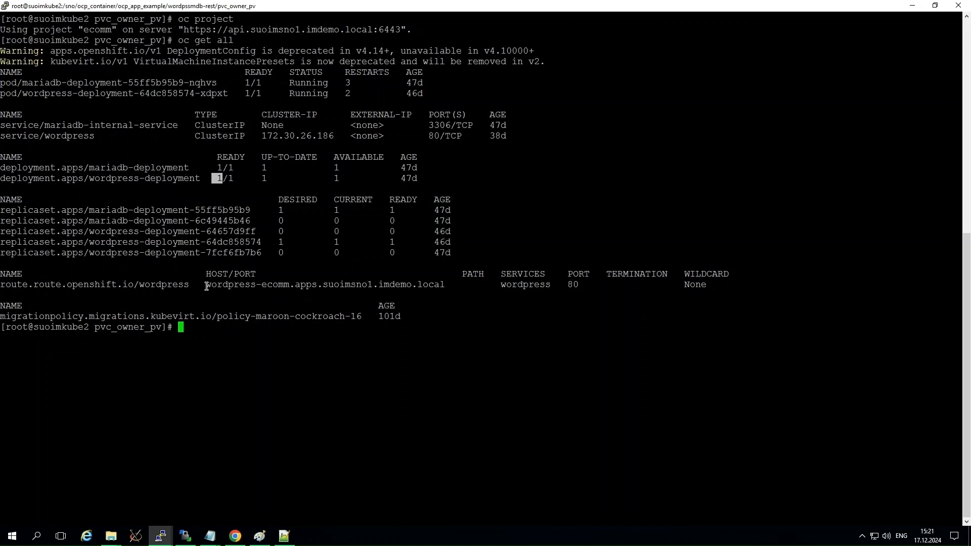
Highlight the wordpress route's host name and list the persistent volume claims with "oc get pvc".
{"action": "left_click_drag", "start_coordinate": [203, 287], "coordinate": [441, 284]}
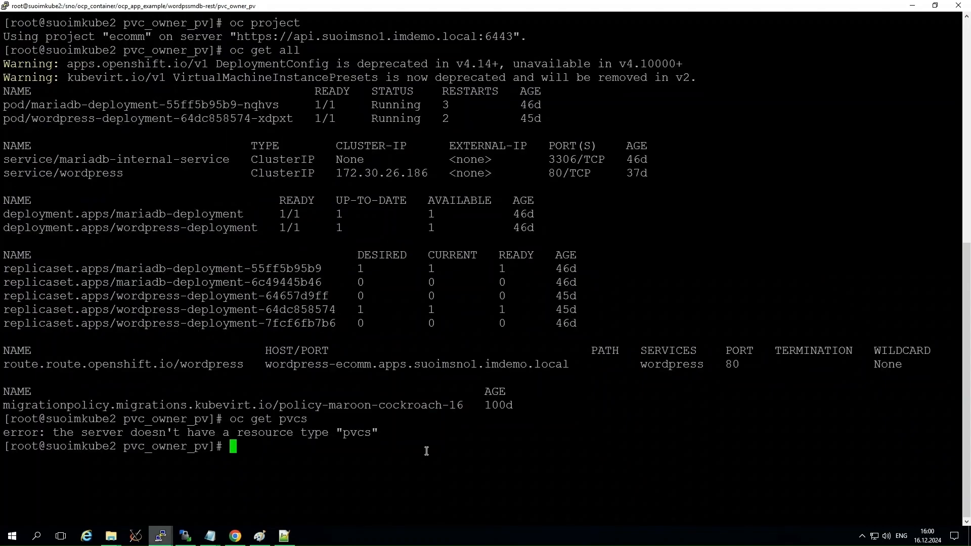
{"action": "type", "text": "oc get pvc"}
{"action": "key", "text": "Return"}
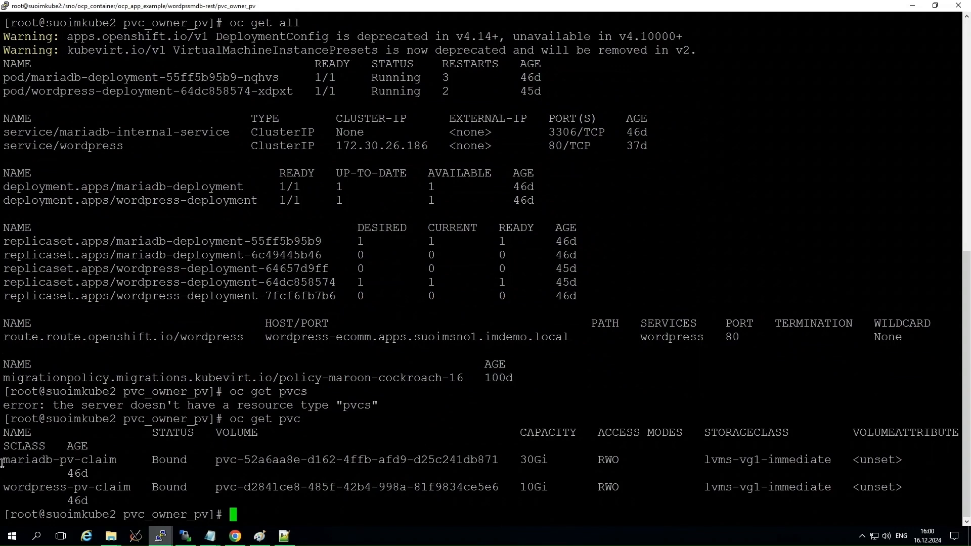
Highlight the mariadb claim's name and the volume names of both the mariadb and wordpress claims in the output.
{"action": "left_click_drag", "start_coordinate": [4, 462], "coordinate": [113, 460]}
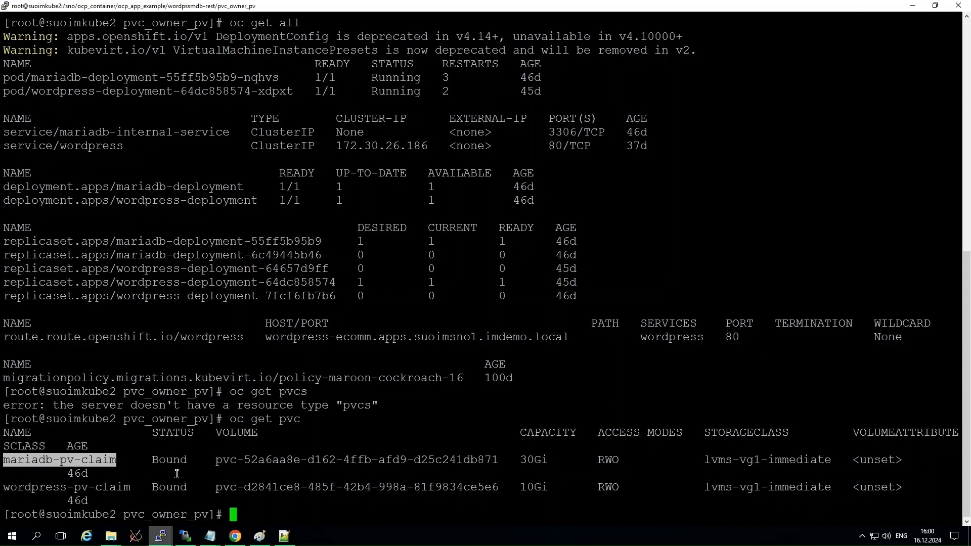
{"action": "left_click_drag", "start_coordinate": [218, 464], "coordinate": [499, 458]}
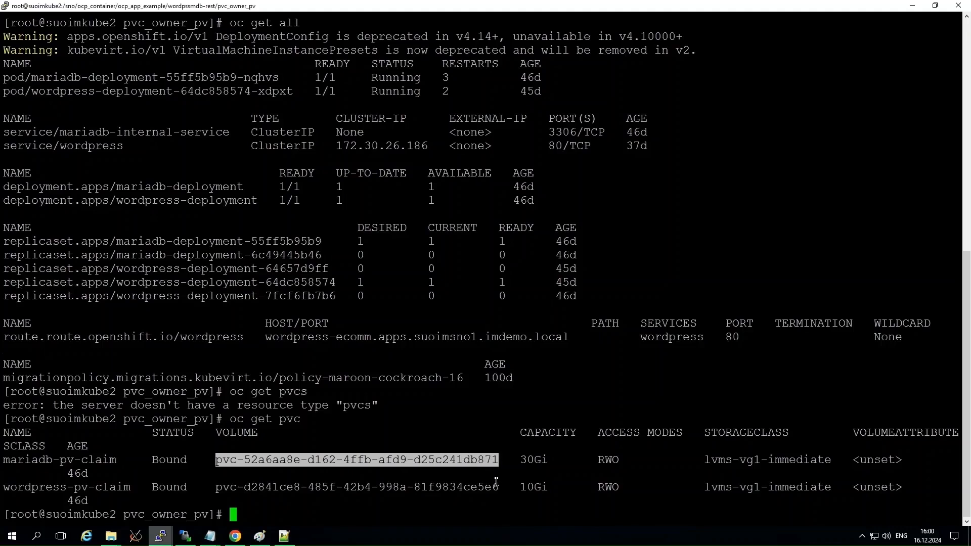
{"action": "left_click_drag", "start_coordinate": [498, 486], "coordinate": [216, 486]}
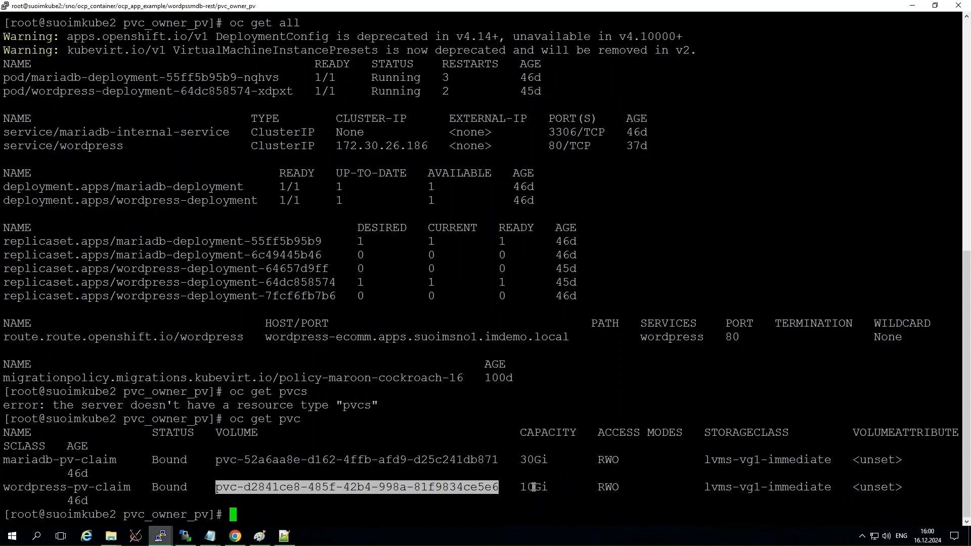
Switch to DP for Cloud Workloads in Chrome and start a new virtualization provider of type Red Hat OpenShift.
{"action": "mouse_move", "coordinate": [358, 6]}
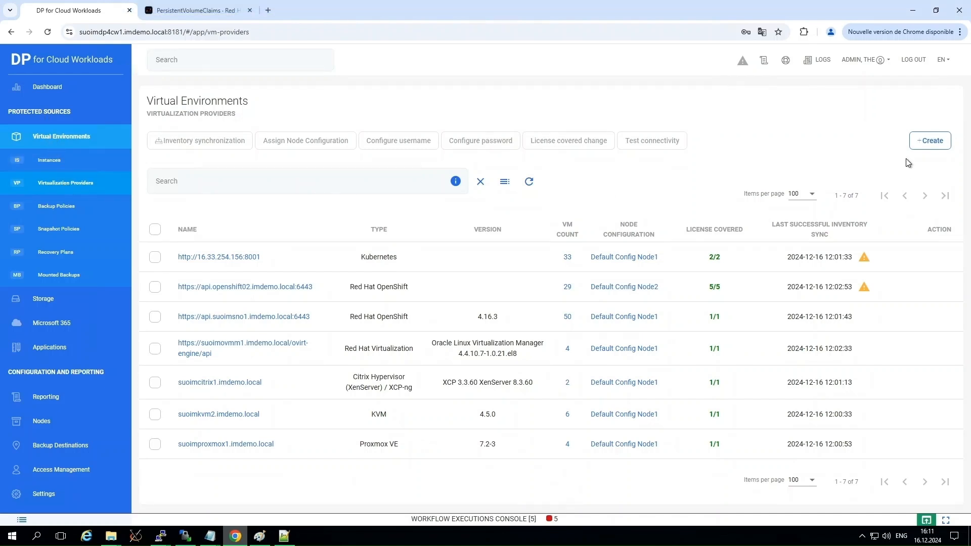
{"action": "left_click", "coordinate": [929, 140]}
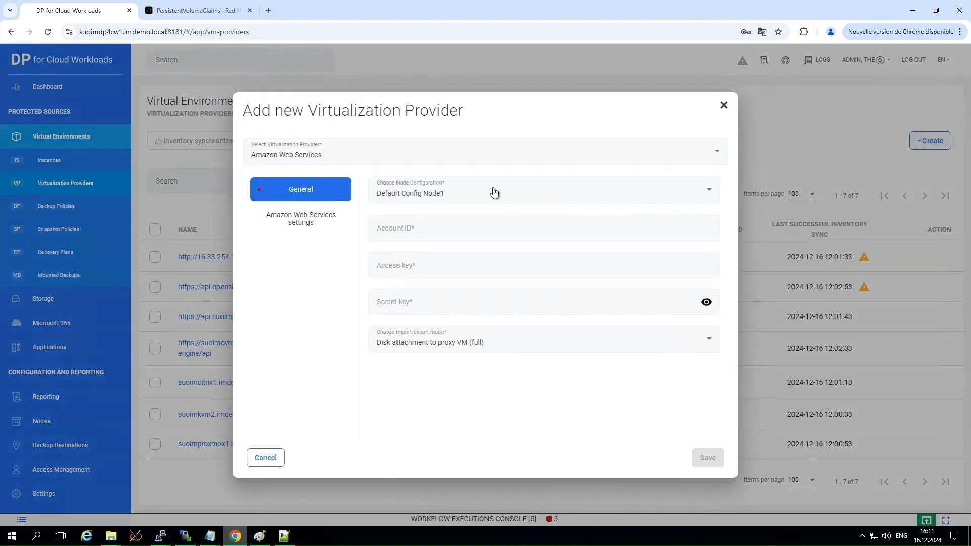
{"action": "left_click", "coordinate": [335, 159]}
{"action": "scroll", "coordinate": [307, 261], "scroll_direction": "down", "scroll_amount": 4}
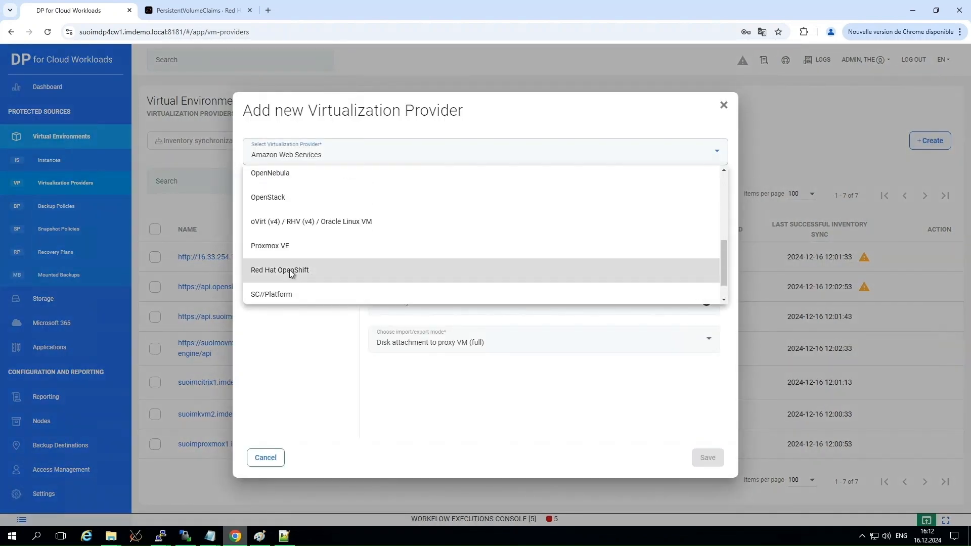
{"action": "left_click", "coordinate": [305, 269]}
{"action": "right_click", "coordinate": [393, 226]}
{"action": "left_click", "coordinate": [420, 310]}
{"action": "left_click", "coordinate": [426, 289]}
{"action": "type", "text": "kubeadmin"}
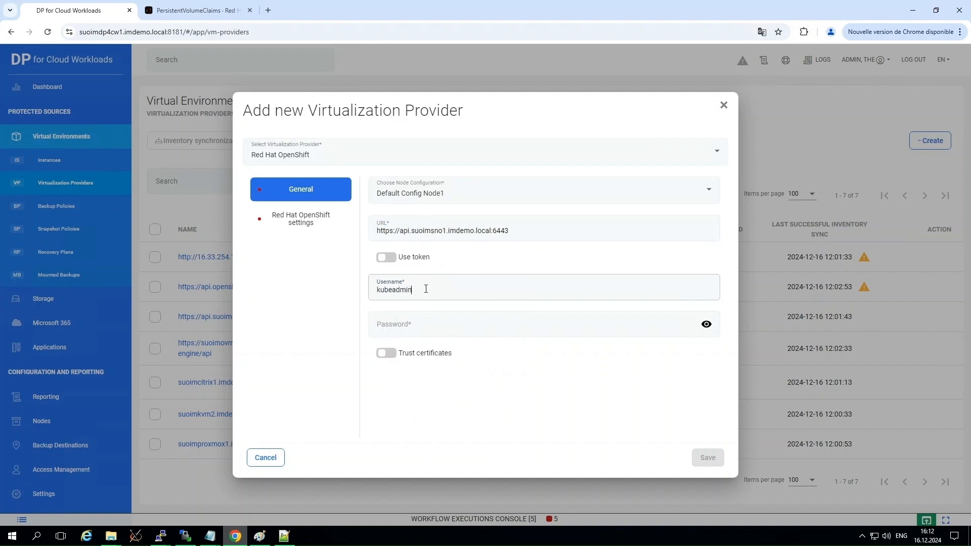
{"action": "right_click", "coordinate": [410, 326]}
{"action": "left_click", "coordinate": [436, 390]}
Enter "openshift-a" in the first field of the provider's Red Hat OpenShift settings.
{"action": "left_click", "coordinate": [315, 218]}
{"action": "left_click", "coordinate": [397, 192]}
{"action": "type", "text": "openshift-a"}
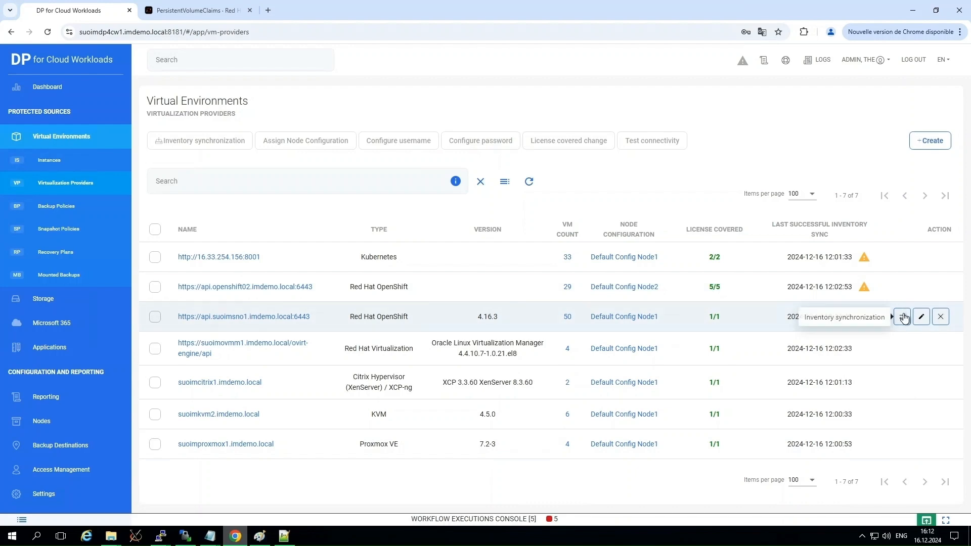
Run an inventory synchronization for the api.suoimsno1.imdemo.local provider and check its task in the workflow executions console.
{"action": "left_click", "coordinate": [902, 317]}
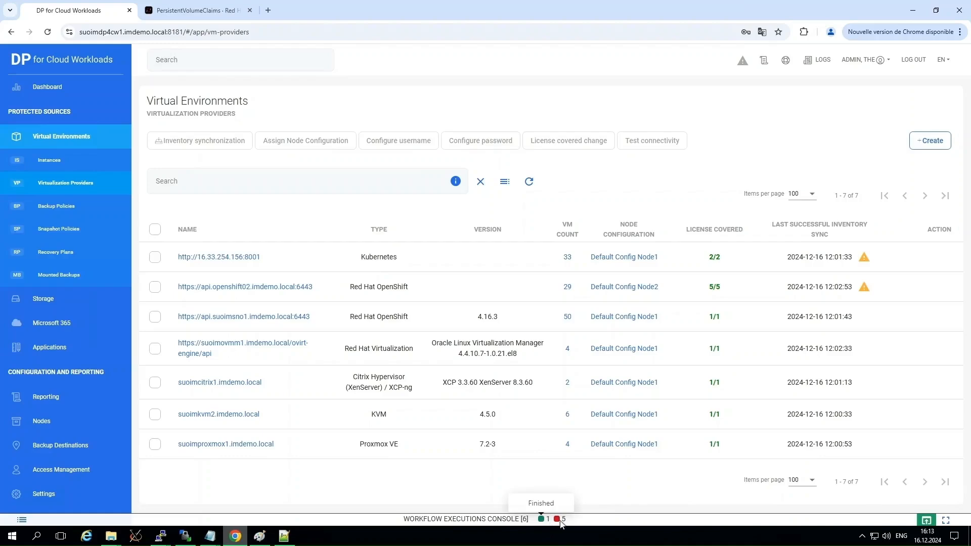
{"action": "left_click", "coordinate": [925, 521]}
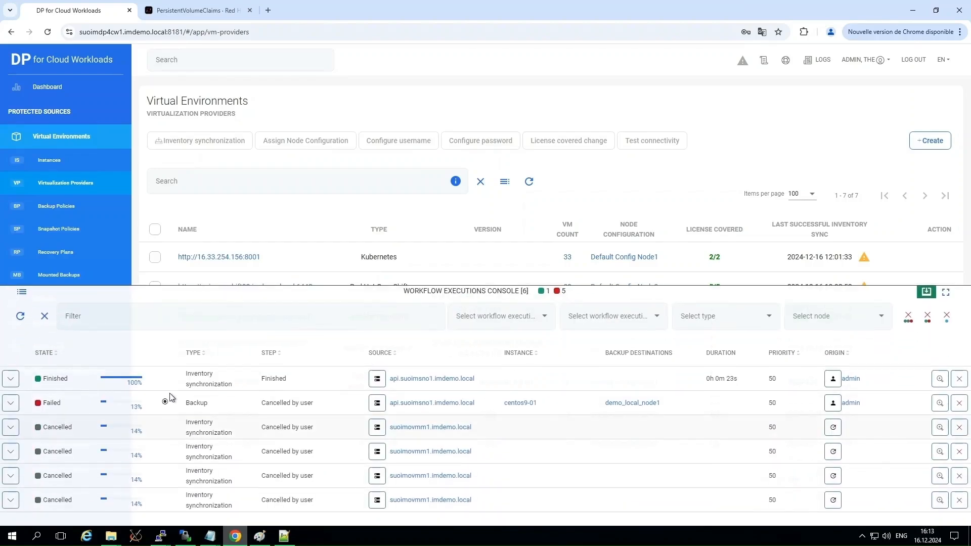
{"action": "left_click", "coordinate": [927, 296]}
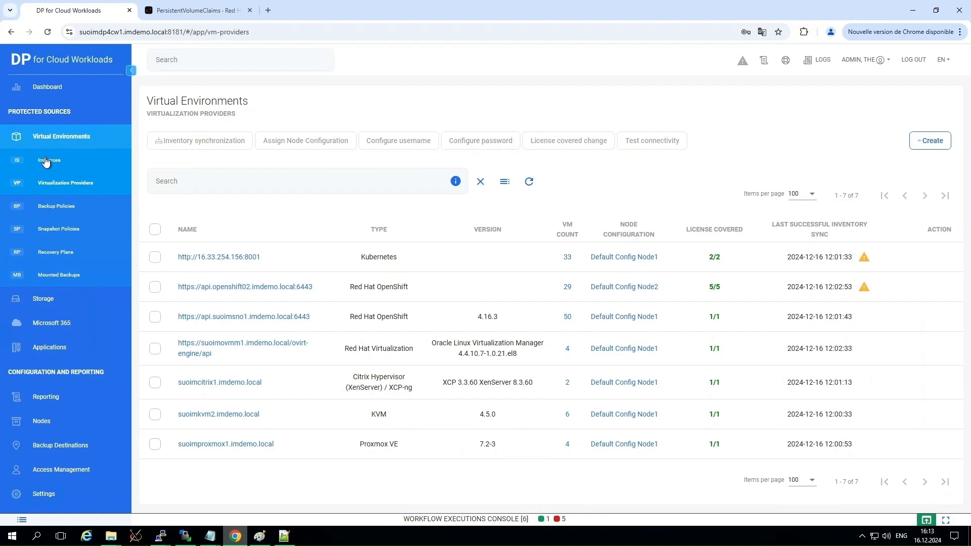
Open the virtual environment instances and filter them by the Red Hat OpenShift virtualization provider.
{"action": "left_click", "coordinate": [46, 160]}
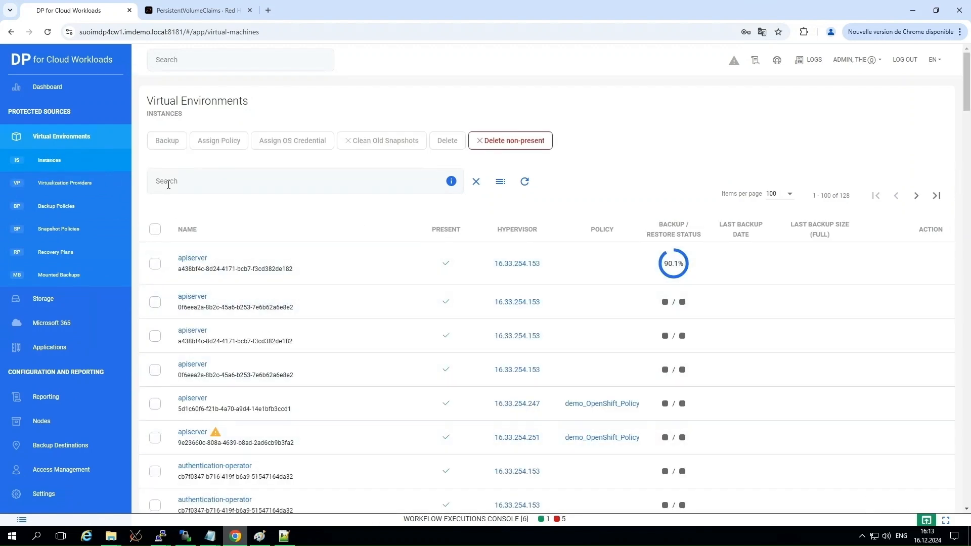
{"action": "left_click", "coordinate": [500, 182]}
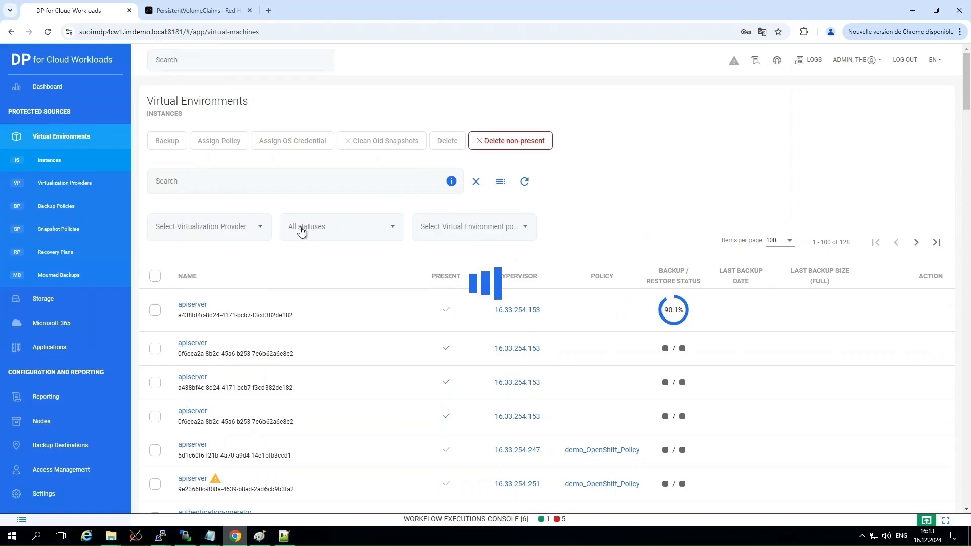
{"action": "left_click", "coordinate": [259, 227]}
{"action": "left_click_drag", "start_coordinate": [261, 267], "coordinate": [267, 309]}
{"action": "left_click", "coordinate": [215, 295]}
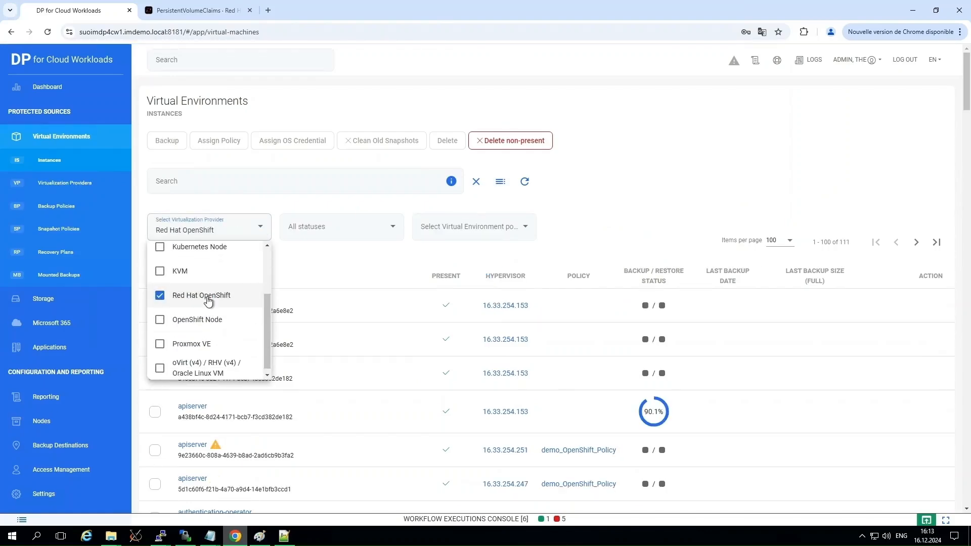
{"action": "left_click", "coordinate": [800, 374]}
Open the mariadb-deployment instance and display its disks.
{"action": "scroll", "coordinate": [407, 424], "scroll_direction": "down", "scroll_amount": 15}
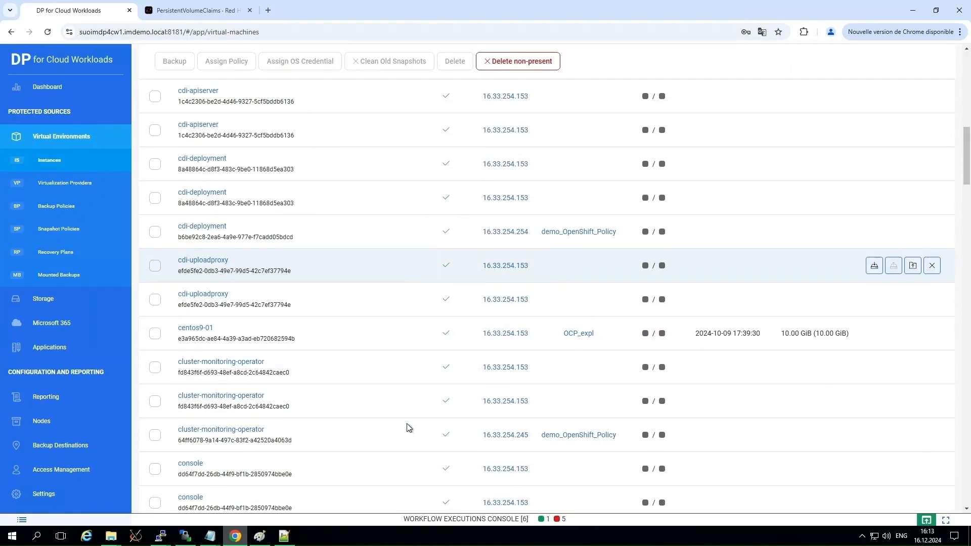
{"action": "scroll", "coordinate": [407, 424], "scroll_direction": "down", "scroll_amount": 20}
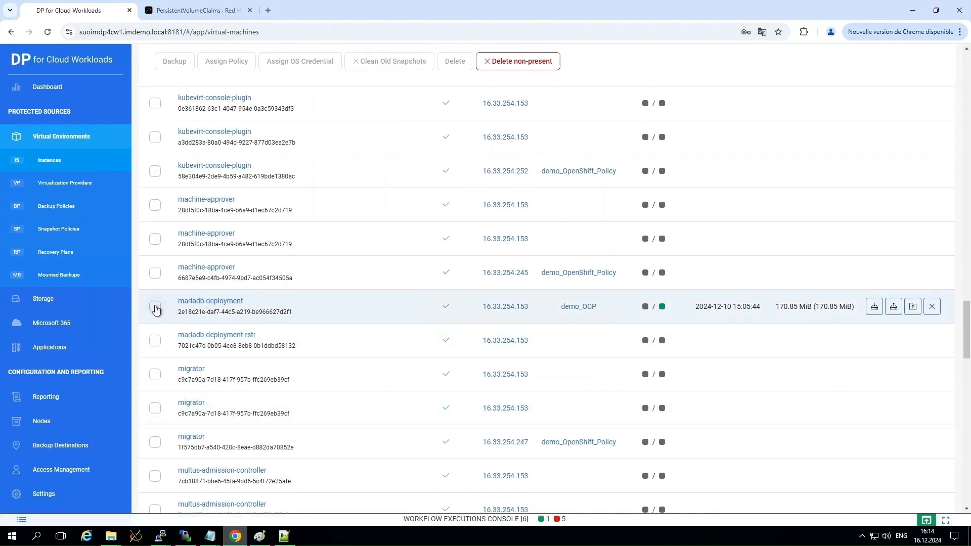
{"action": "left_click", "coordinate": [198, 306]}
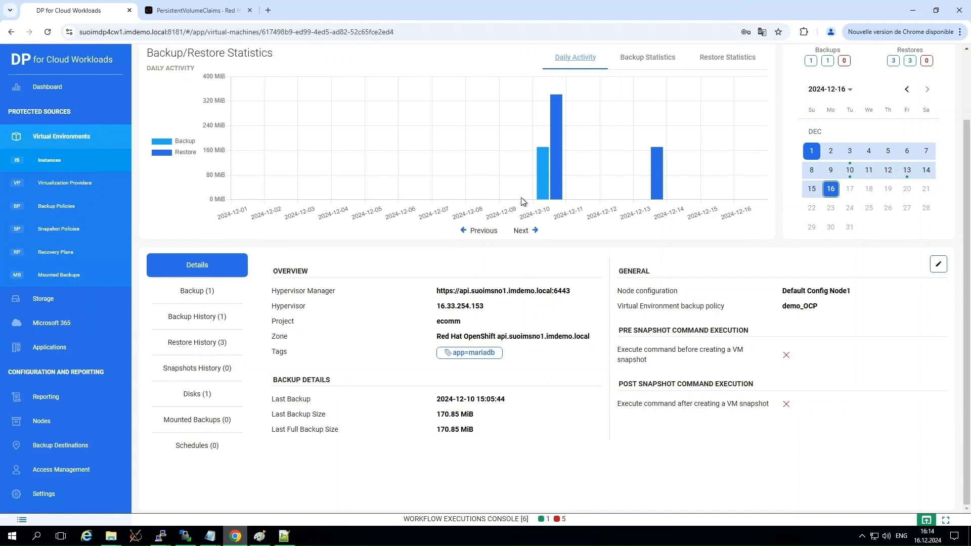
{"action": "left_click", "coordinate": [196, 400]}
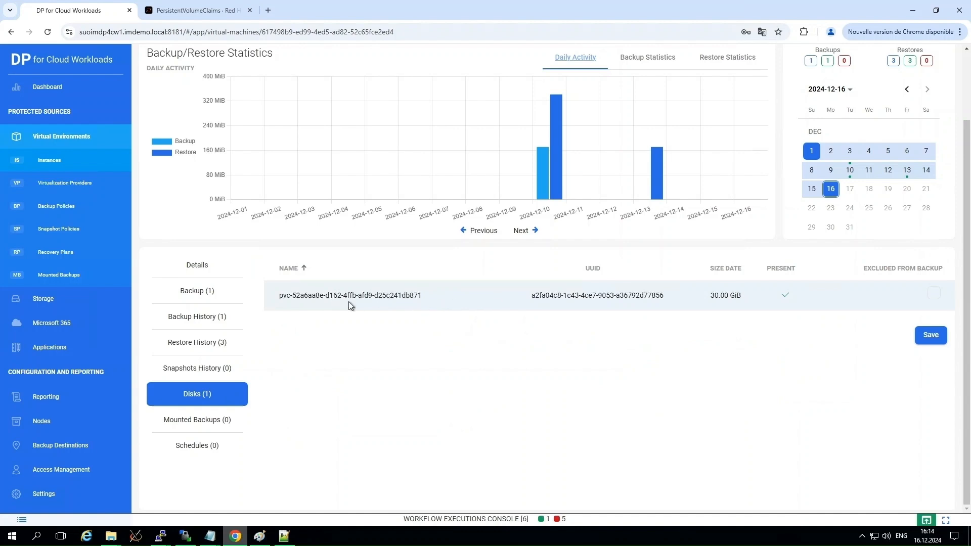
Find the wordpress-deployment instance by searching the instances for "wordpress" and display its disks.
{"action": "scroll", "coordinate": [183, 135], "scroll_direction": "up", "scroll_amount": 2}
{"action": "left_click", "coordinate": [154, 101]}
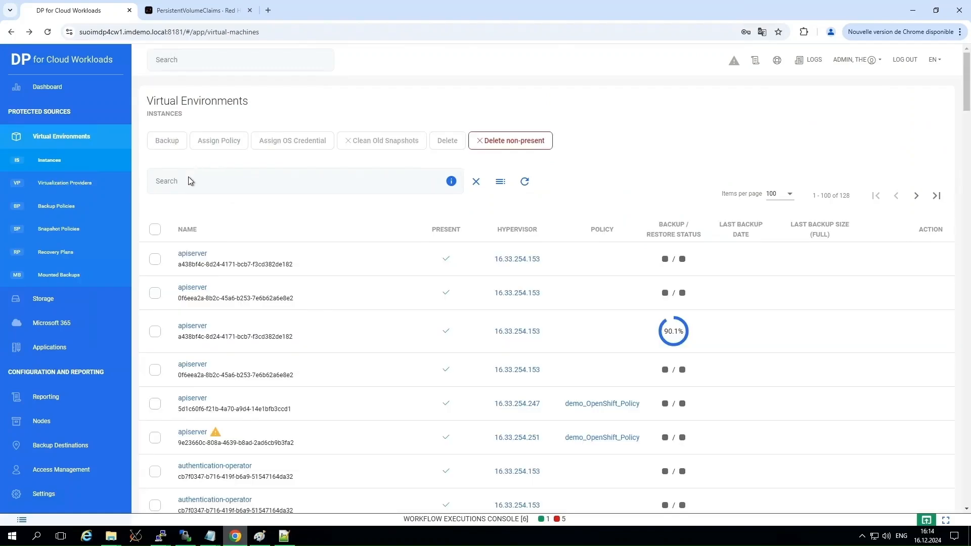
{"action": "left_click", "coordinate": [190, 181]}
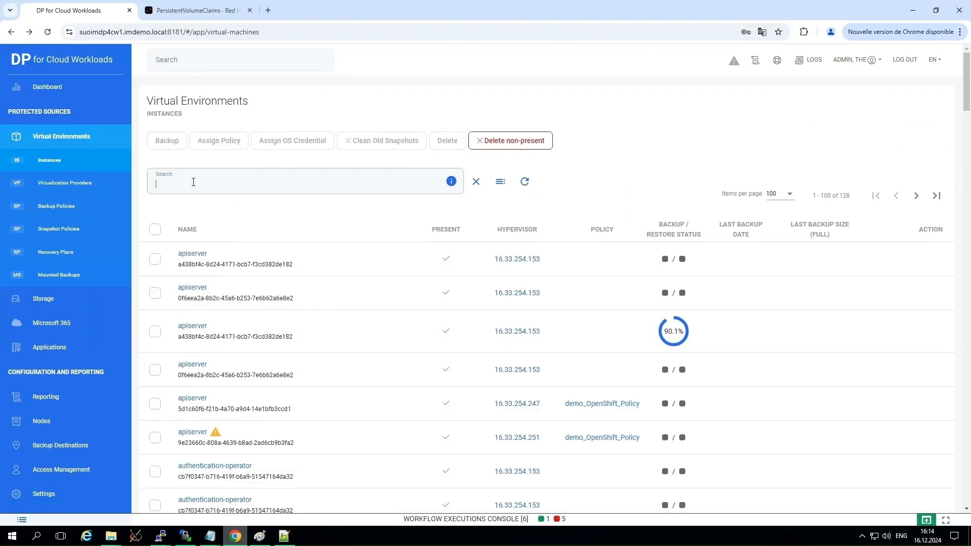
{"action": "type", "text": "wordpress"}
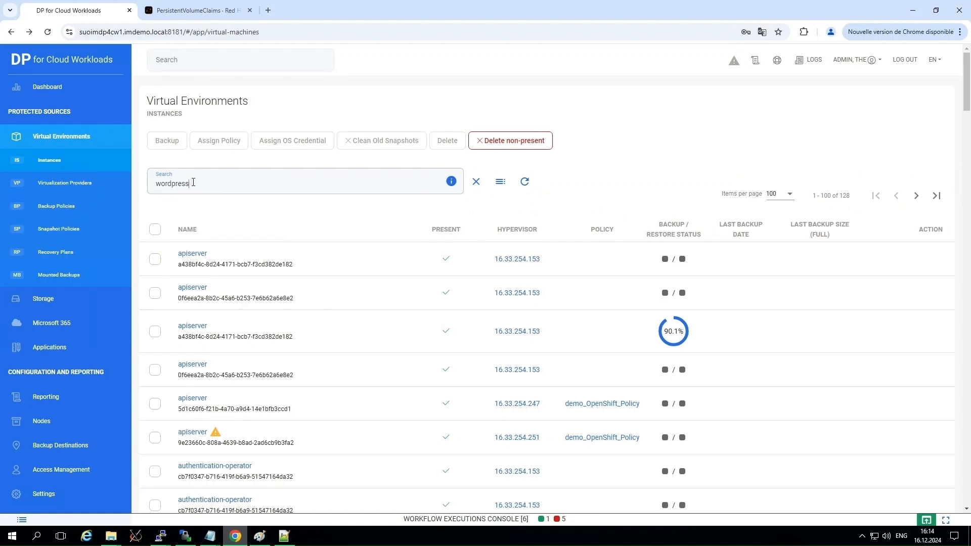
{"action": "key", "text": "Return"}
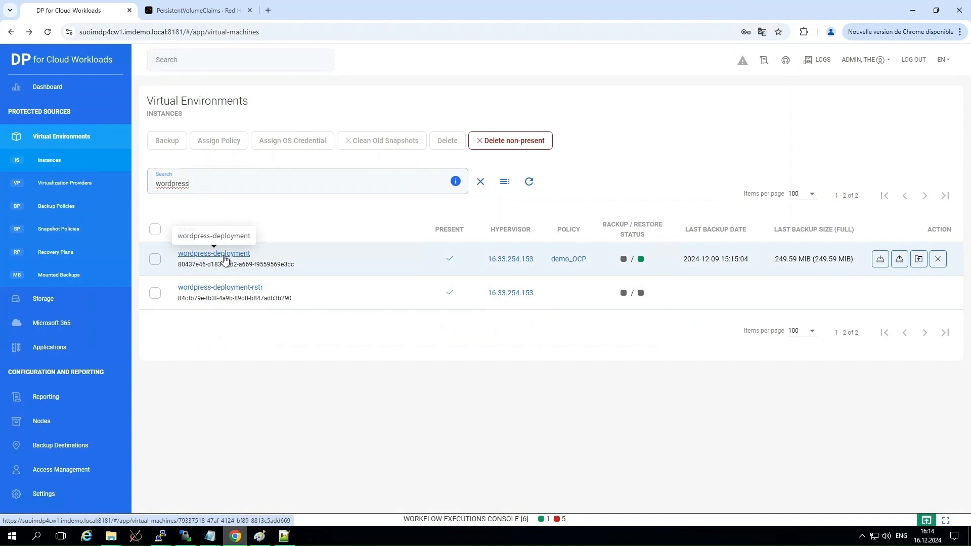
{"action": "left_click", "coordinate": [225, 258]}
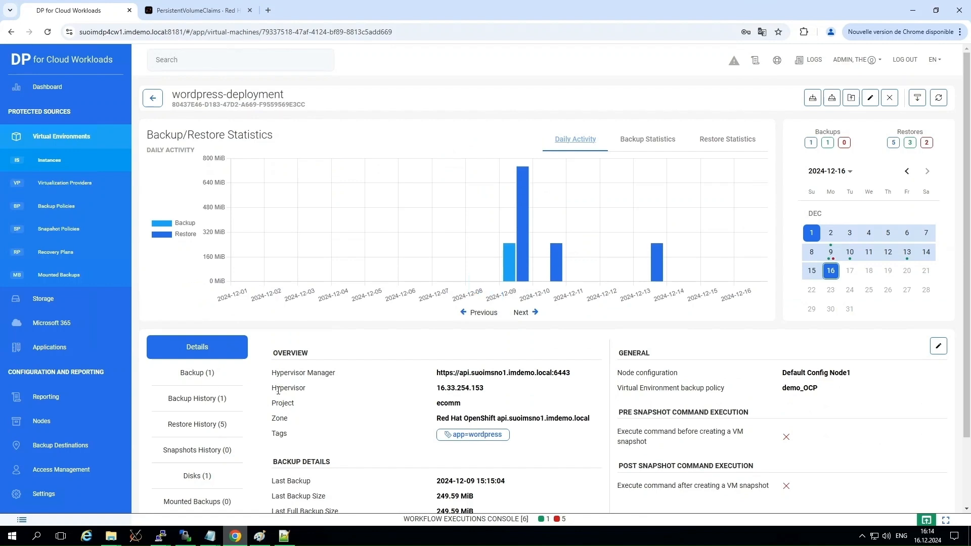
{"action": "left_click", "coordinate": [209, 477]}
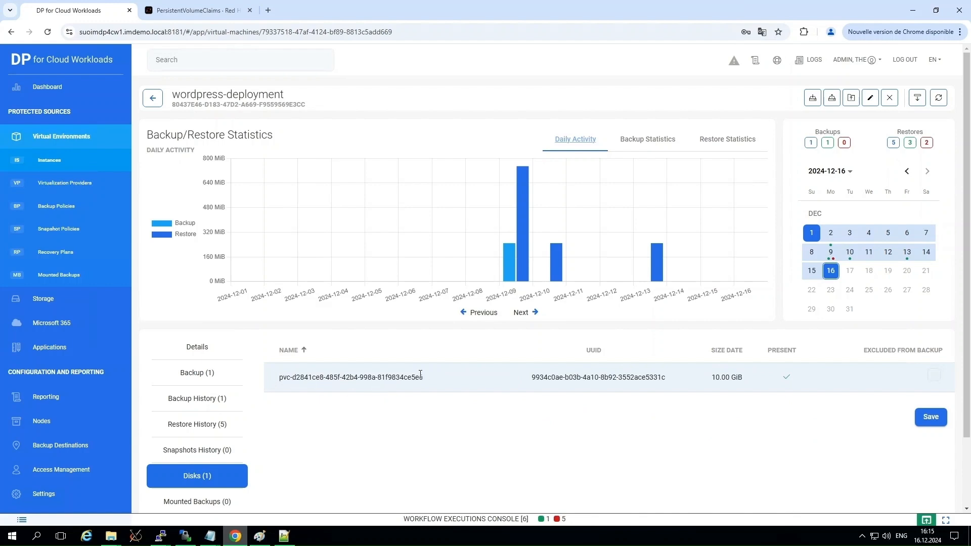
Start a new virtual environment backup policy named OCP_expl.
{"action": "left_click", "coordinate": [47, 139]}
{"action": "left_click", "coordinate": [55, 207]}
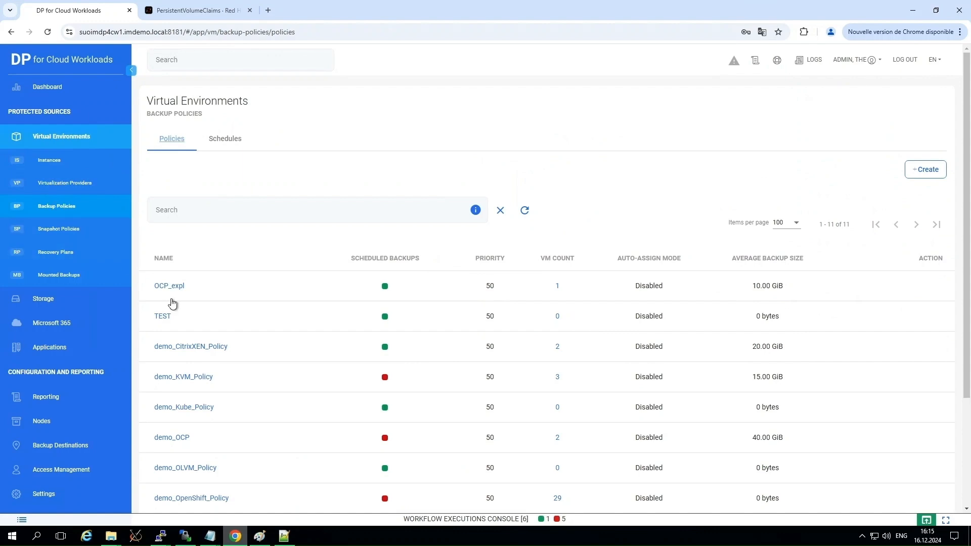
{"action": "left_click", "coordinate": [928, 173]}
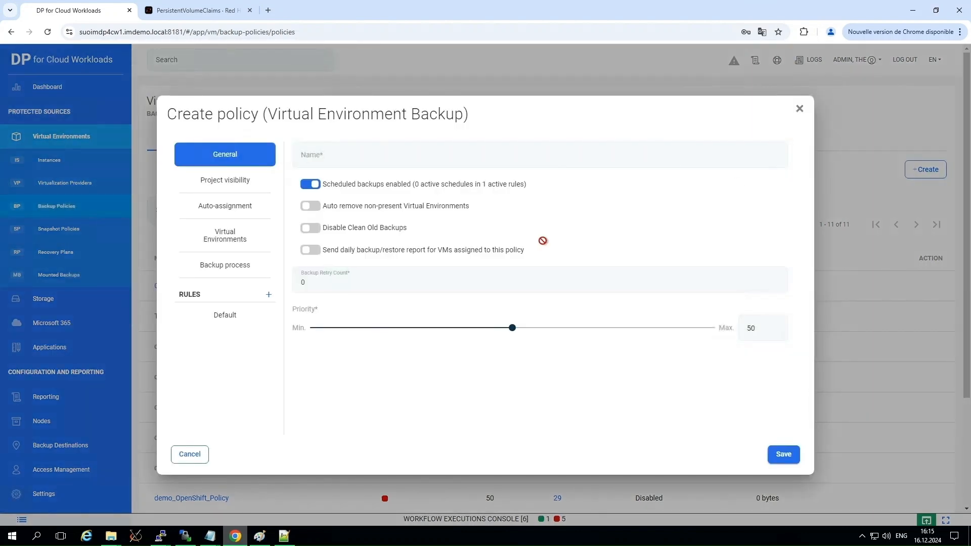
{"action": "left_click", "coordinate": [328, 157]}
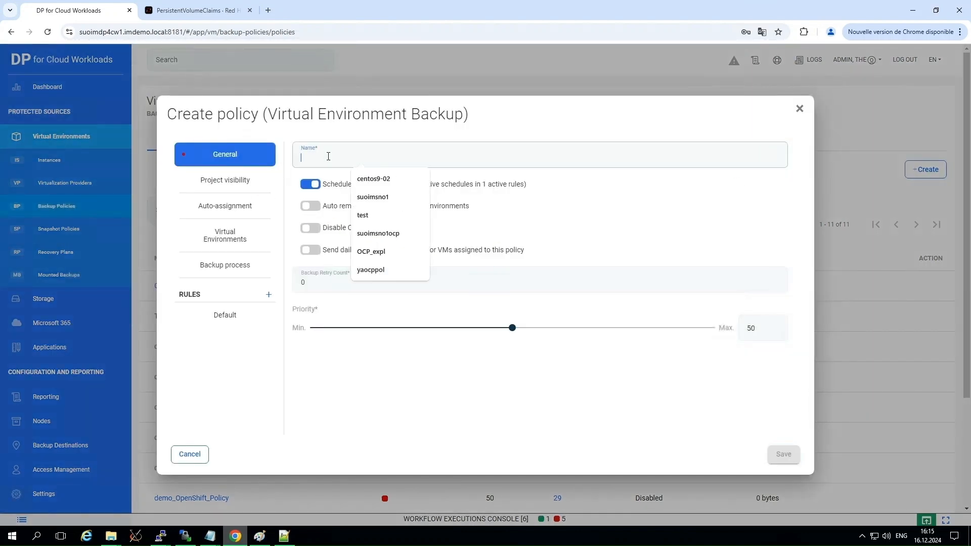
{"action": "left_click", "coordinate": [369, 253]}
Assign the mariadb-deployment and wordpress-deployment instances to the policy, finding each by searching "mariadb" and "wordpress".
{"action": "left_click", "coordinate": [231, 238]}
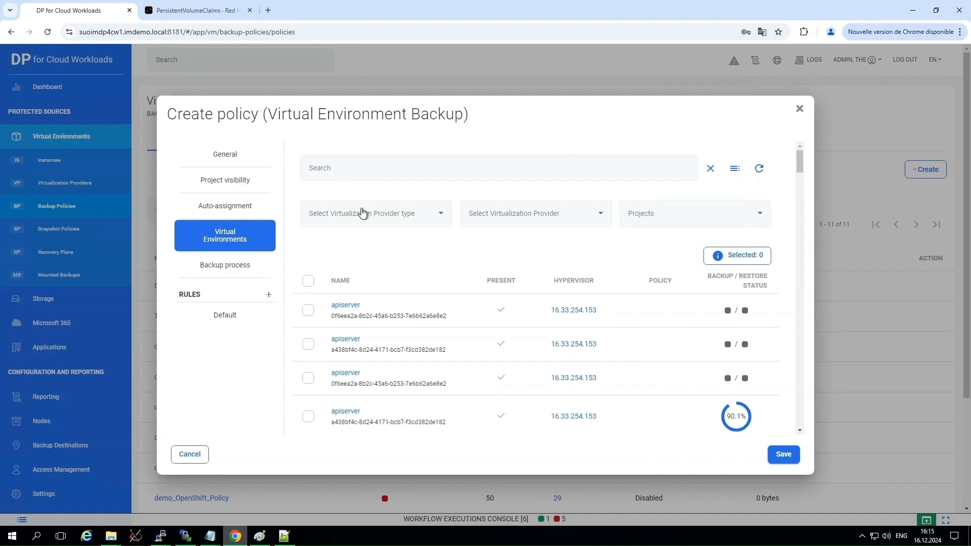
{"action": "left_click", "coordinate": [329, 170]}
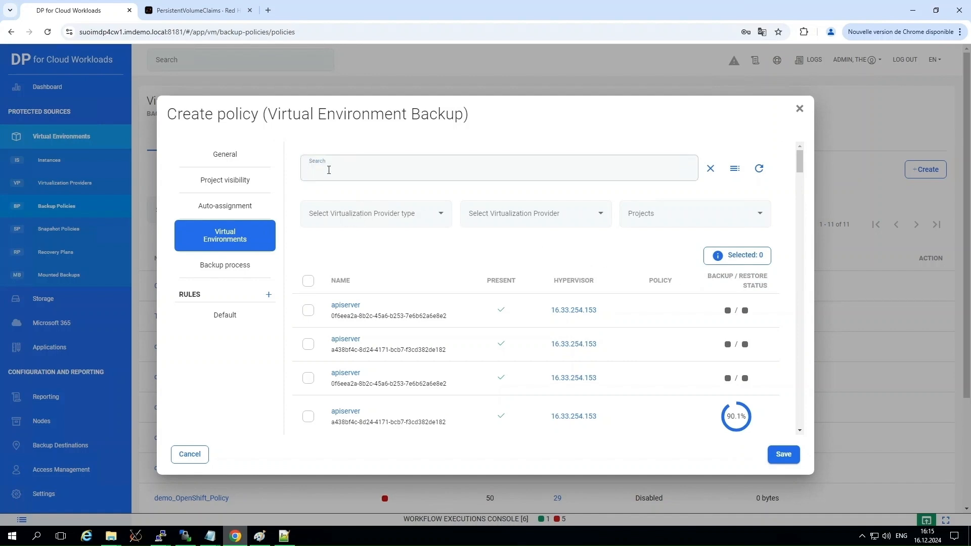
{"action": "type", "text": "mariadb"}
{"action": "left_click", "coordinate": [308, 311]}
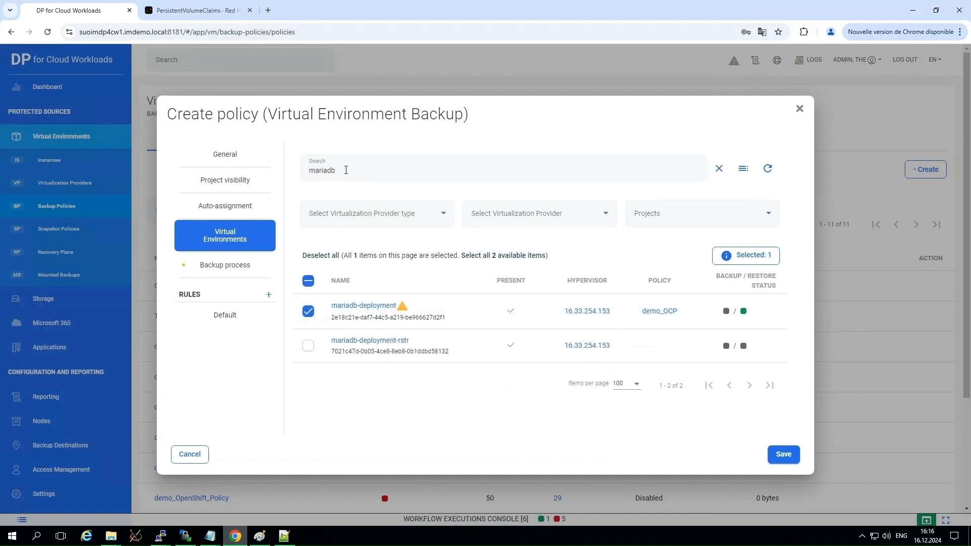
{"action": "double_click", "coordinate": [346, 170]}
{"action": "type", "text": "wordpress"}
{"action": "left_click", "coordinate": [308, 311]}
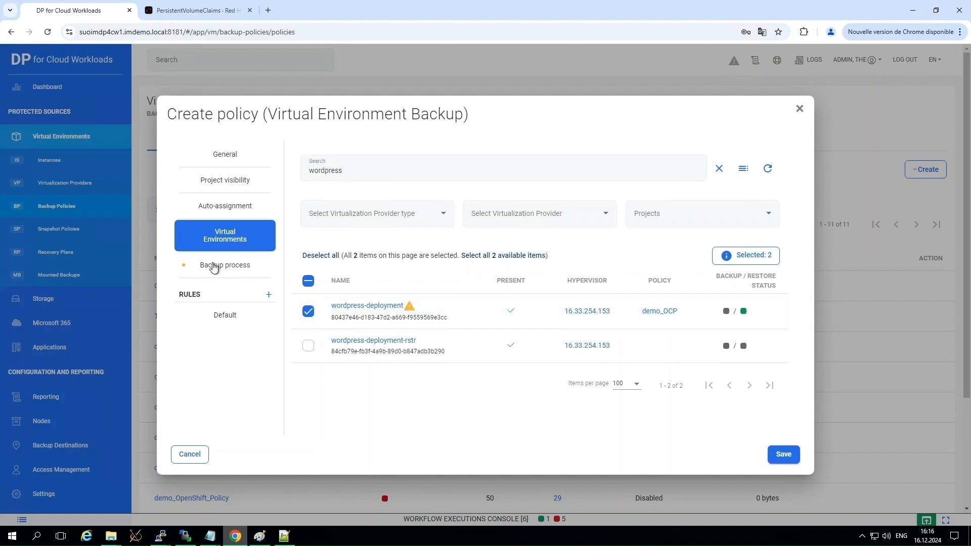
Add a new rule to the policy with demo_local_node1 (File System (Synthetic)) as its primary backup destination.
{"action": "left_click", "coordinate": [269, 295]}
{"action": "left_click", "coordinate": [358, 247]}
{"action": "left_click", "coordinate": [407, 388]}
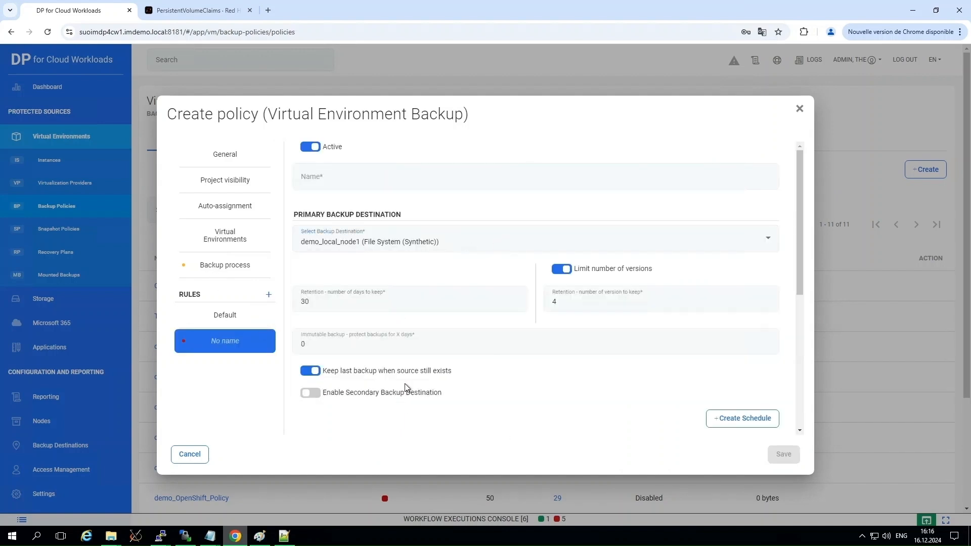
Close the policy creation form without saving and run a full backup of the existing demo_OCP policy's instances.
{"action": "left_click", "coordinate": [799, 108]}
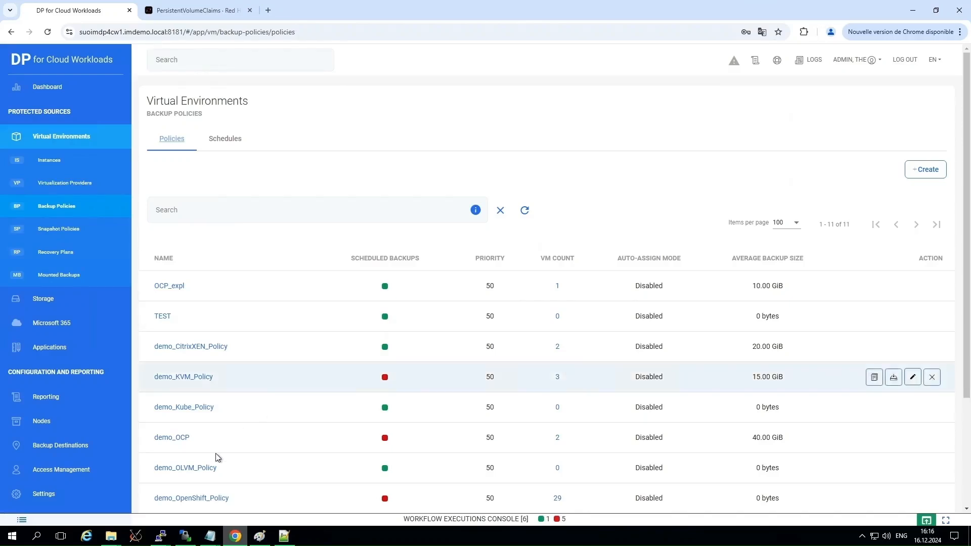
{"action": "left_click", "coordinate": [171, 438]}
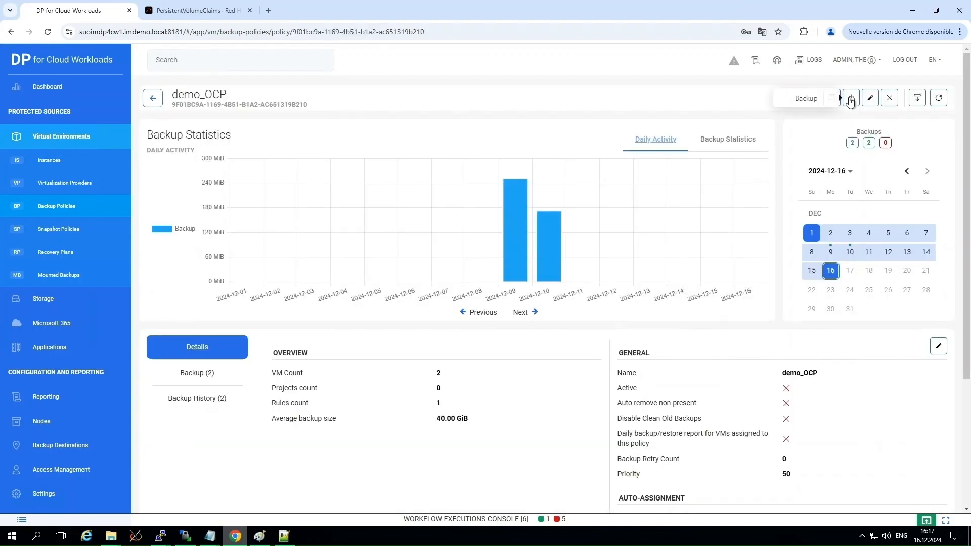
{"action": "left_click", "coordinate": [850, 99]}
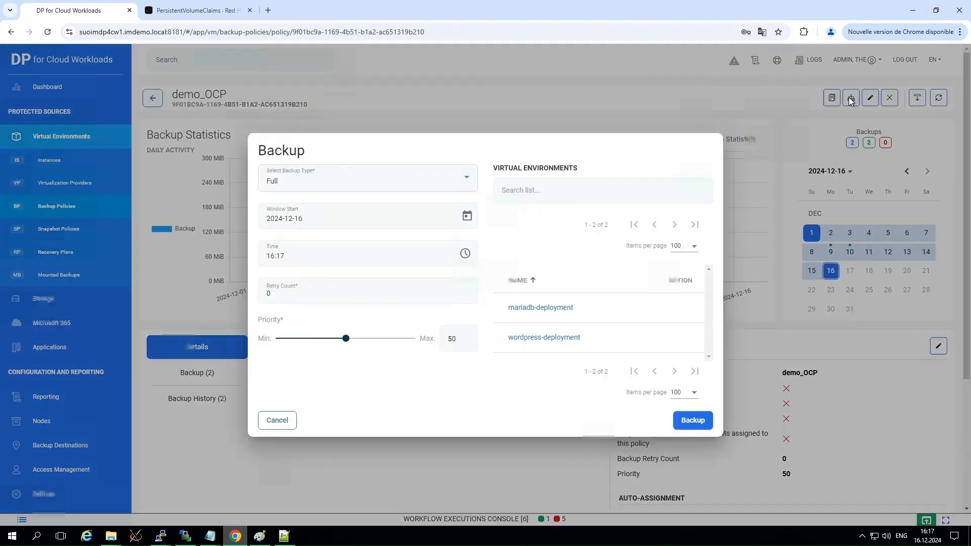
{"action": "left_click", "coordinate": [700, 424]}
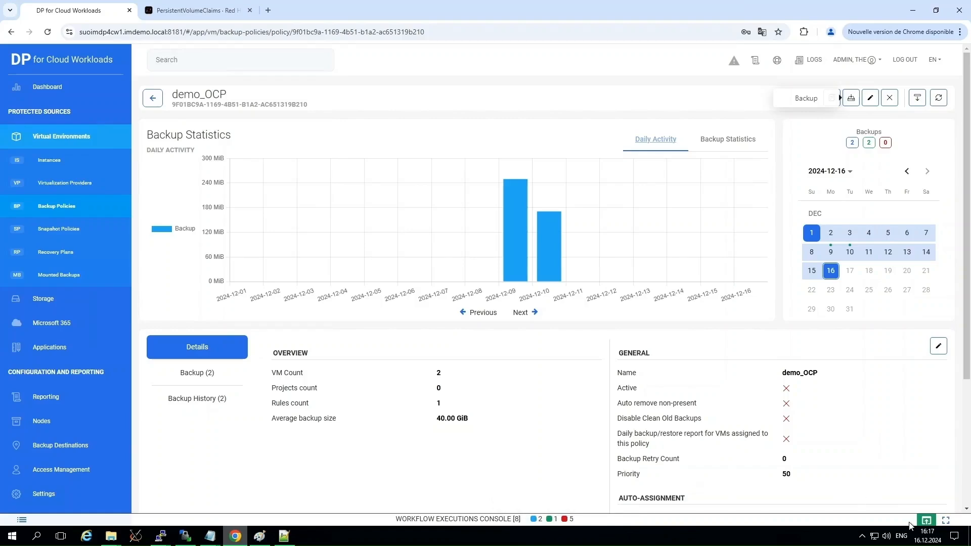
Check the wordpress-deployment and mariadb-deployment backup tasks in the workflow executions console of DP for Cloud Workloads.
{"action": "left_click", "coordinate": [927, 522]}
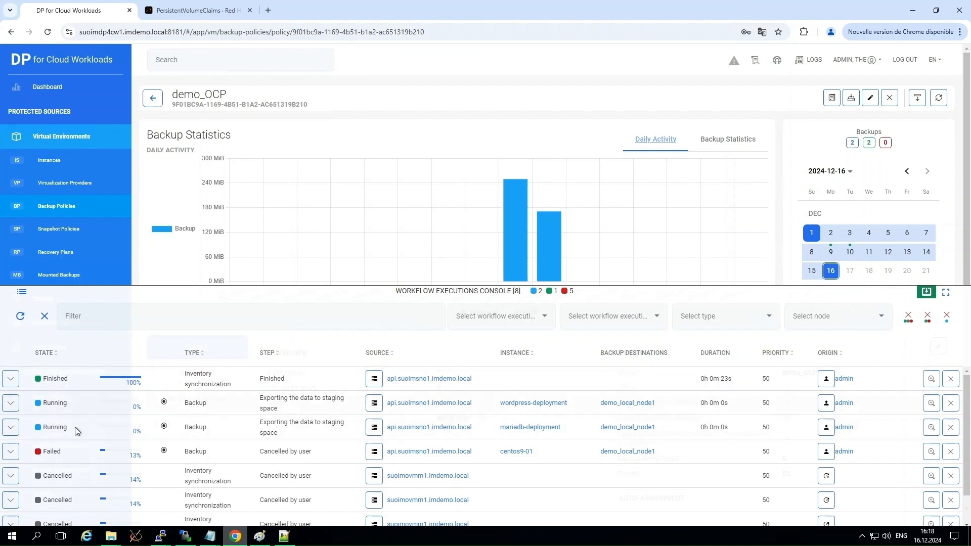
{"action": "left_click", "coordinate": [925, 294]}
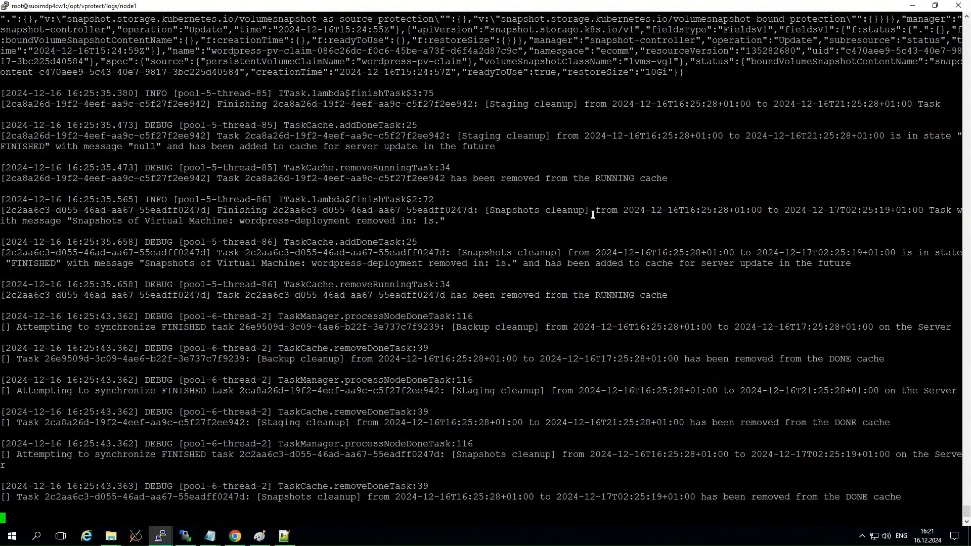
{"action": "mouse_move", "coordinate": [235, 541]}
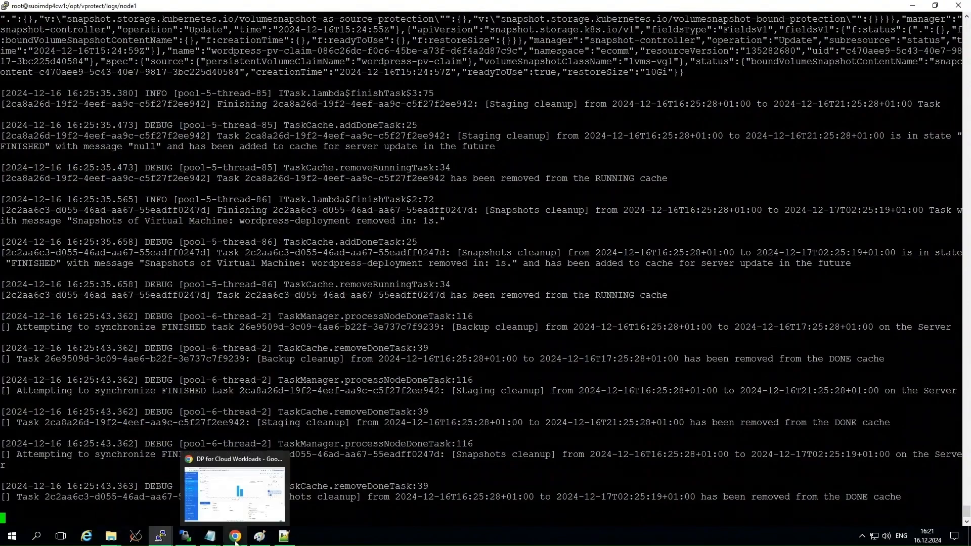
{"action": "left_click", "coordinate": [241, 457]}
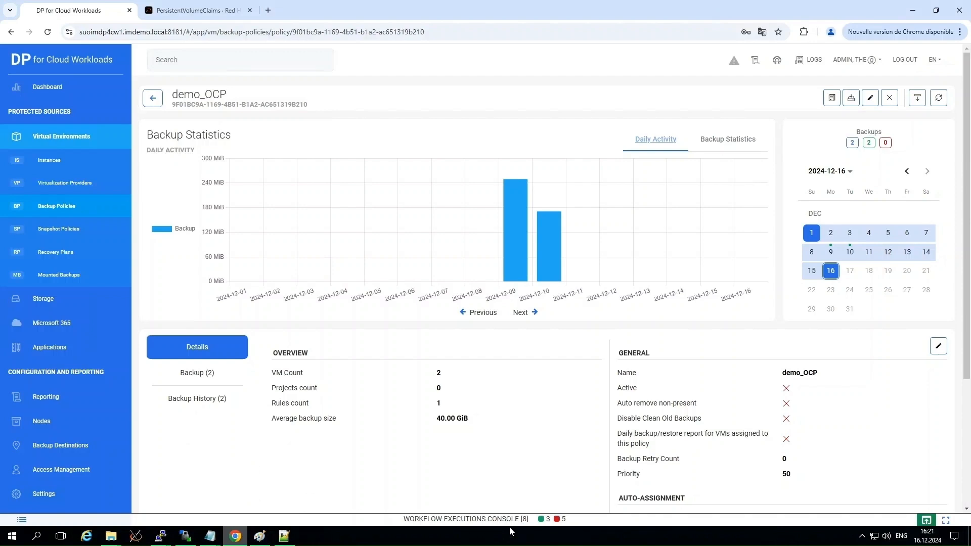
{"action": "left_click", "coordinate": [928, 522]}
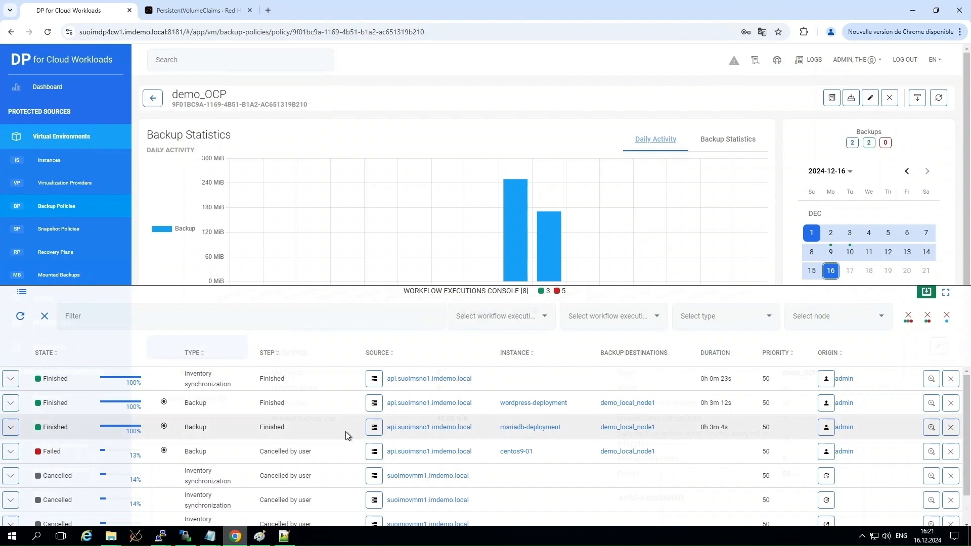
{"action": "left_click", "coordinate": [926, 292]}
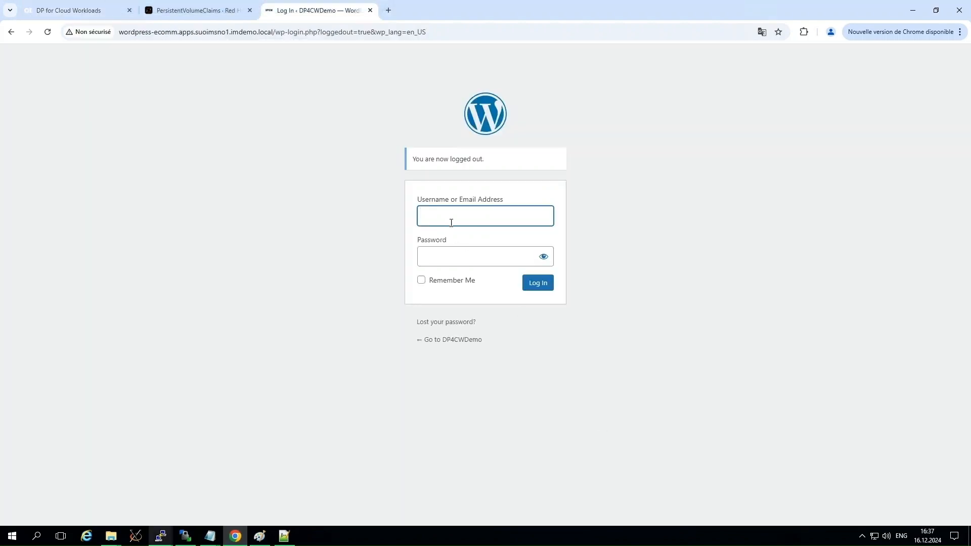
Log in to the DP4CWDemo WordPress site as admin, entering the account password.
{"action": "left_click", "coordinate": [448, 217]}
{"action": "left_click", "coordinate": [477, 245]}
{"action": "left_click", "coordinate": [464, 255]}
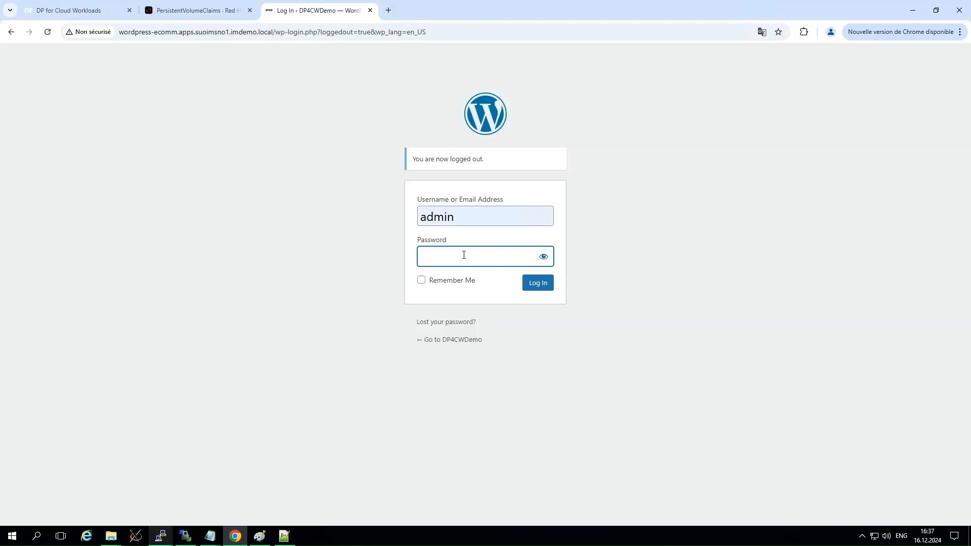
{"action": "type", "text": "*********"}
{"action": "left_click", "coordinate": [543, 283]}
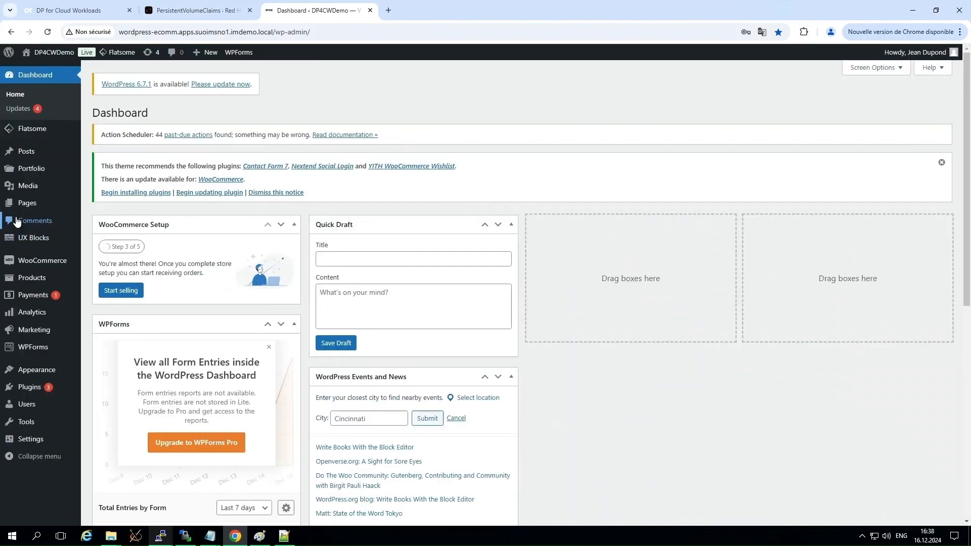
Move the SIENNA – Basic Top and MARINA – Strap Top products to the trash.
{"action": "mouse_move", "coordinate": [27, 282]}
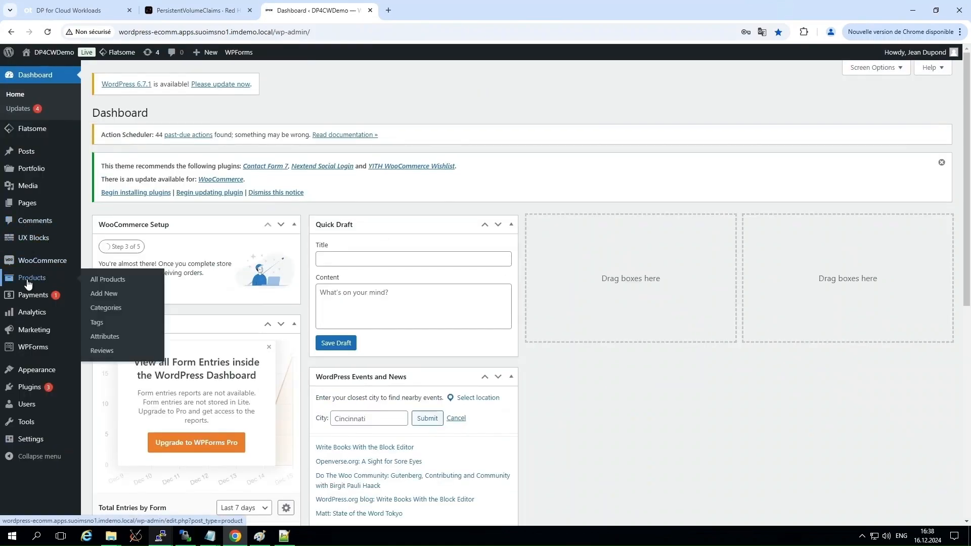
{"action": "left_click", "coordinate": [102, 281]}
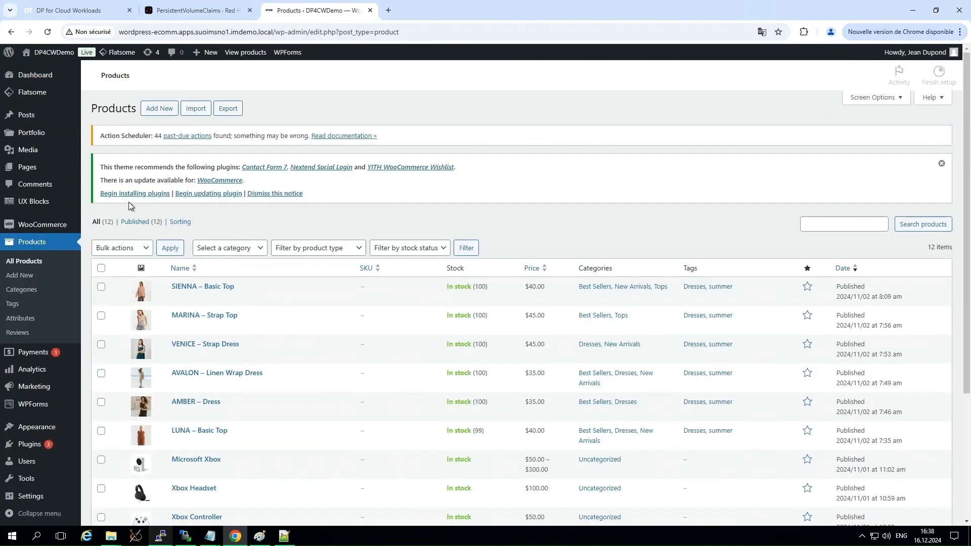
{"action": "left_click", "coordinate": [102, 287]}
{"action": "left_click", "coordinate": [256, 297]}
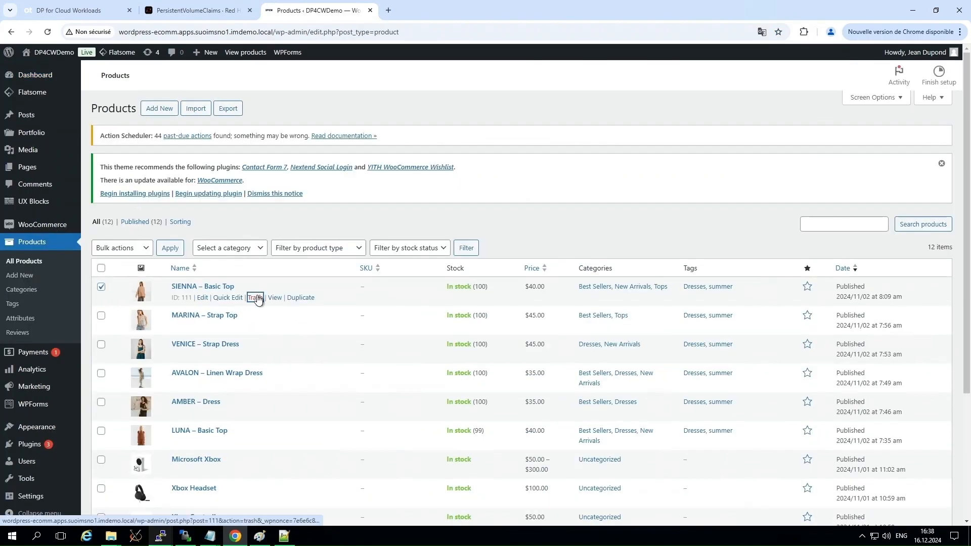
{"action": "left_click", "coordinate": [101, 315]}
{"action": "left_click", "coordinate": [256, 326]}
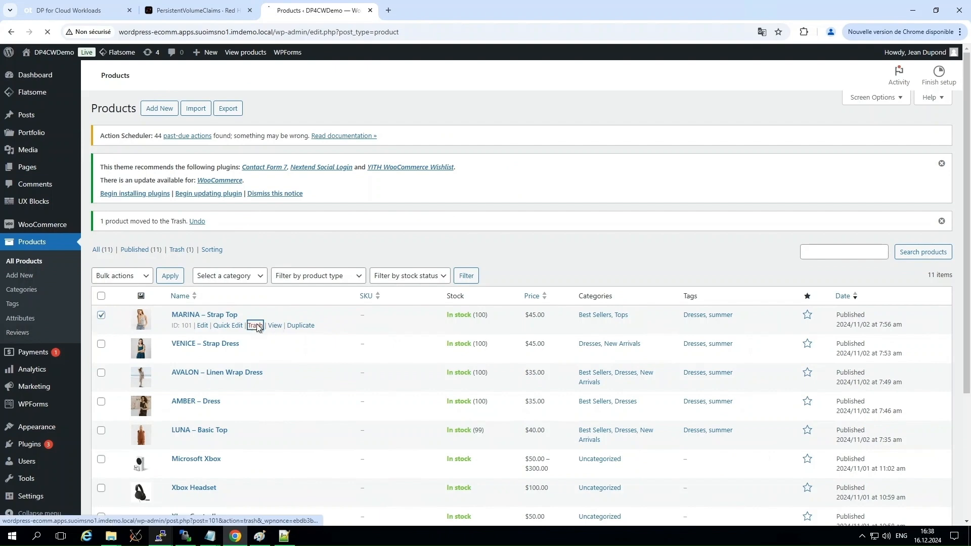
Permanently delete all the trashed products in one bulk action.
{"action": "left_click", "coordinate": [177, 249]}
{"action": "left_click", "coordinate": [101, 345]}
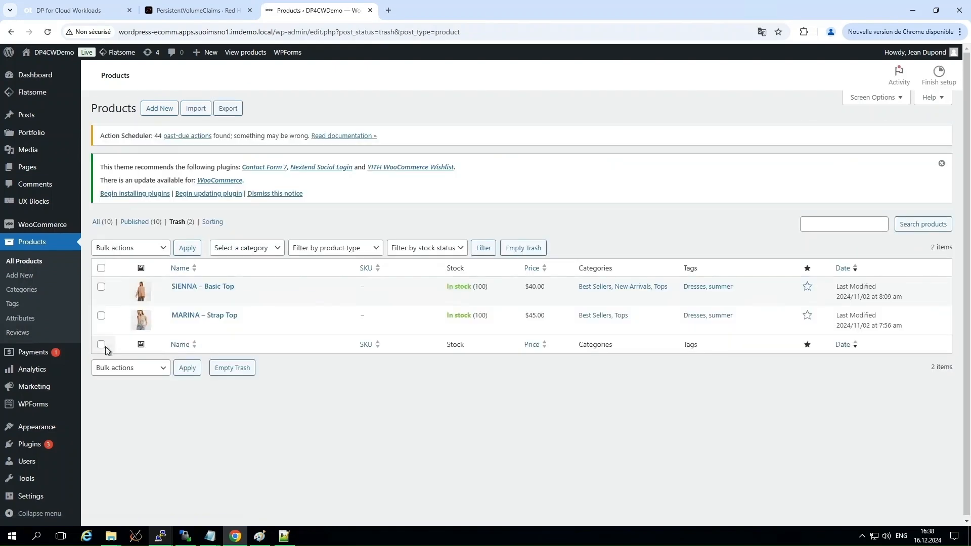
{"action": "left_click", "coordinate": [162, 369]}
{"action": "left_click", "coordinate": [143, 411]}
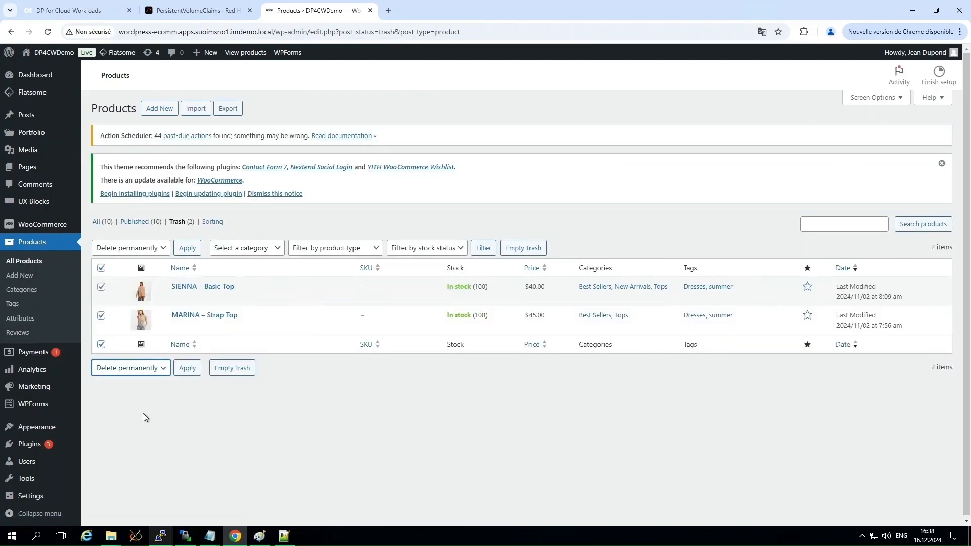
{"action": "left_click", "coordinate": [186, 369]}
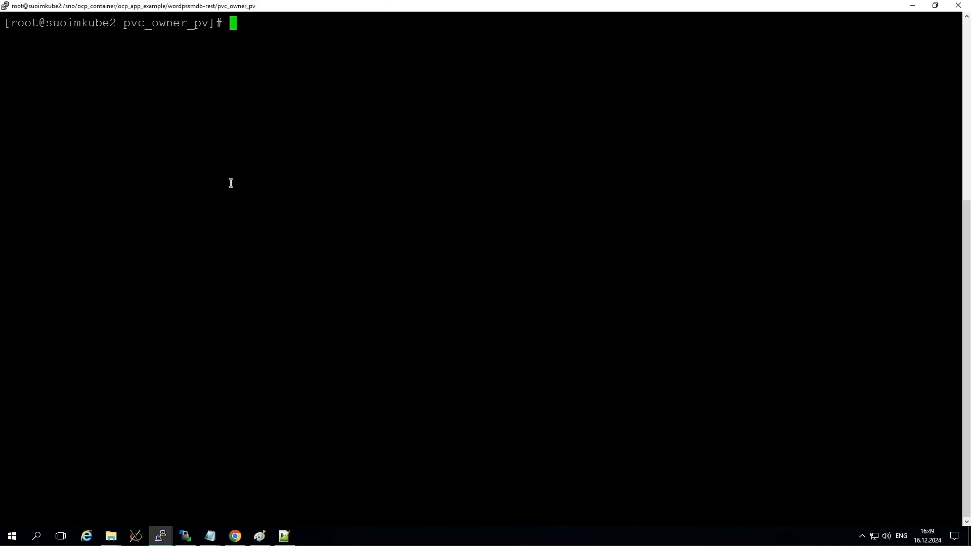
In the suoimkube2 terminal, switch to the OpenShift project ecomm-r and list all its resources with oc get all.
{"action": "type", "text": "oc project ecom"}
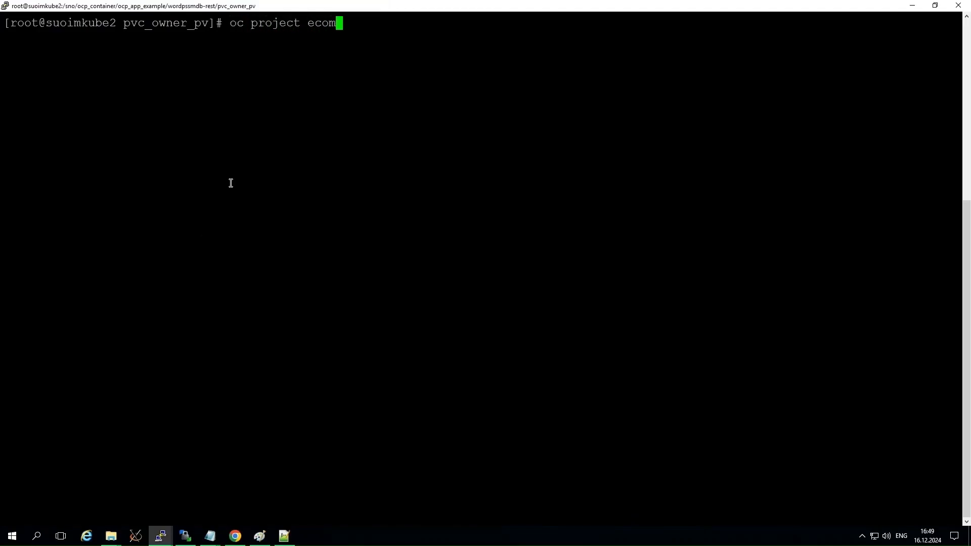
{"action": "type", "text": "m-r"}
{"action": "key", "text": "Return"}
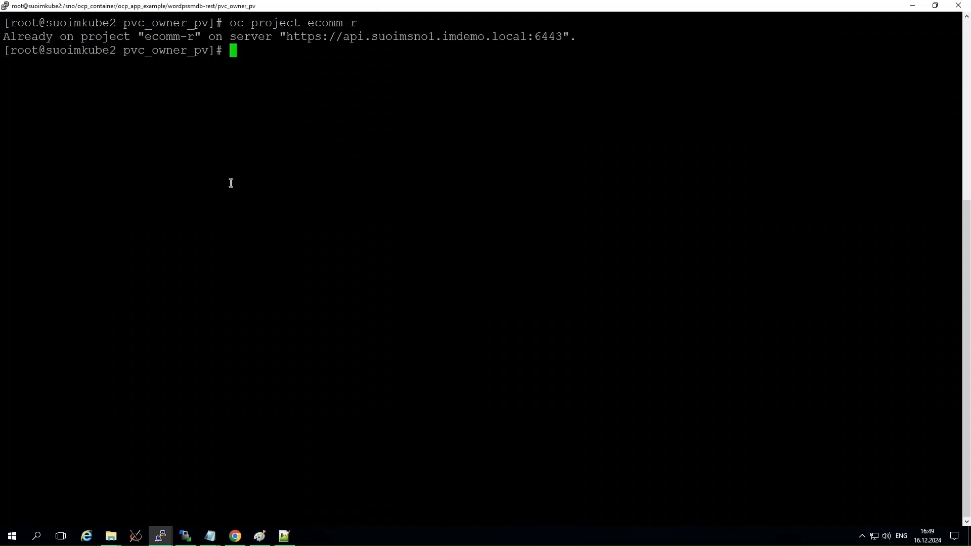
{"action": "type", "text": "oc get all"}
{"action": "key", "text": "Return"}
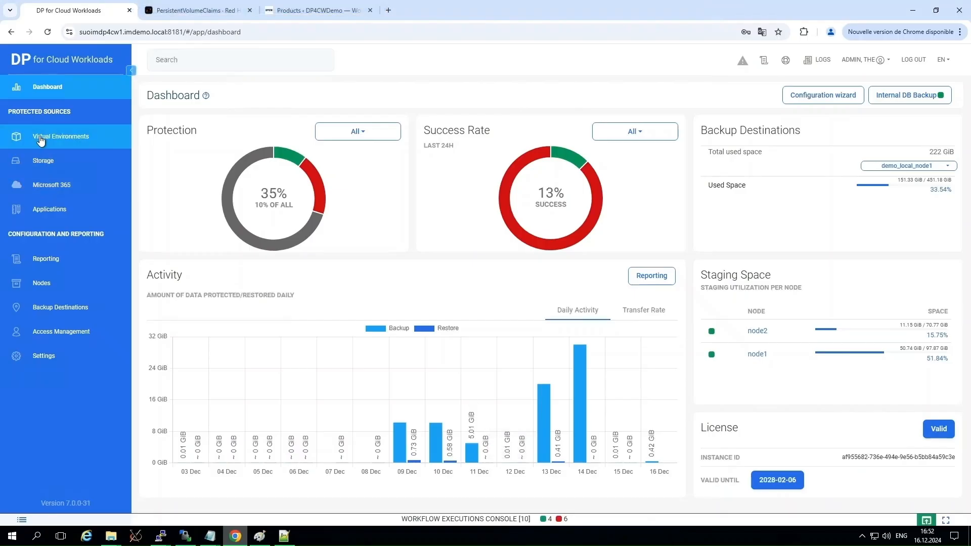
In DP for Cloud Workloads, find the mariadb-deployment instance by searching "mariadb" and start restoring it to the hypervisor manager.
{"action": "left_click", "coordinate": [41, 140]}
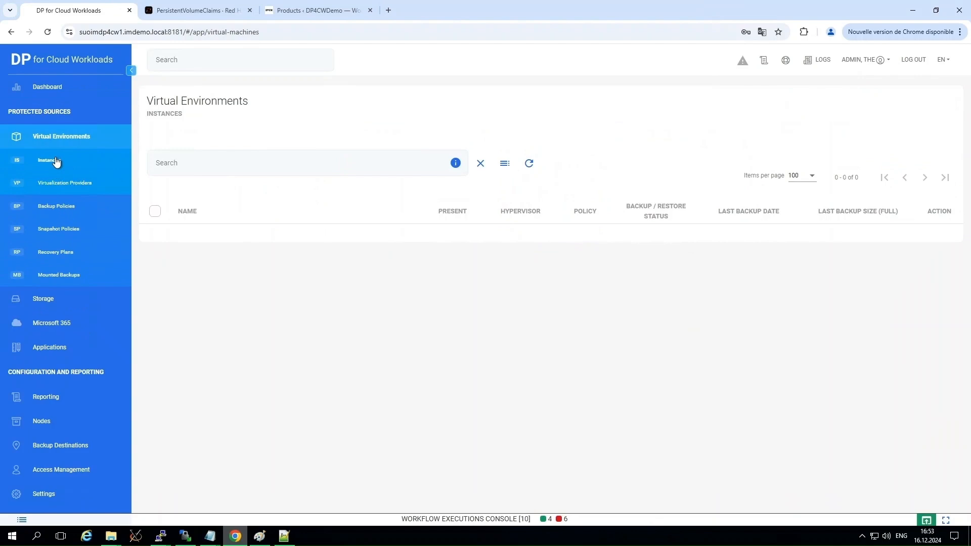
{"action": "left_click", "coordinate": [57, 161]}
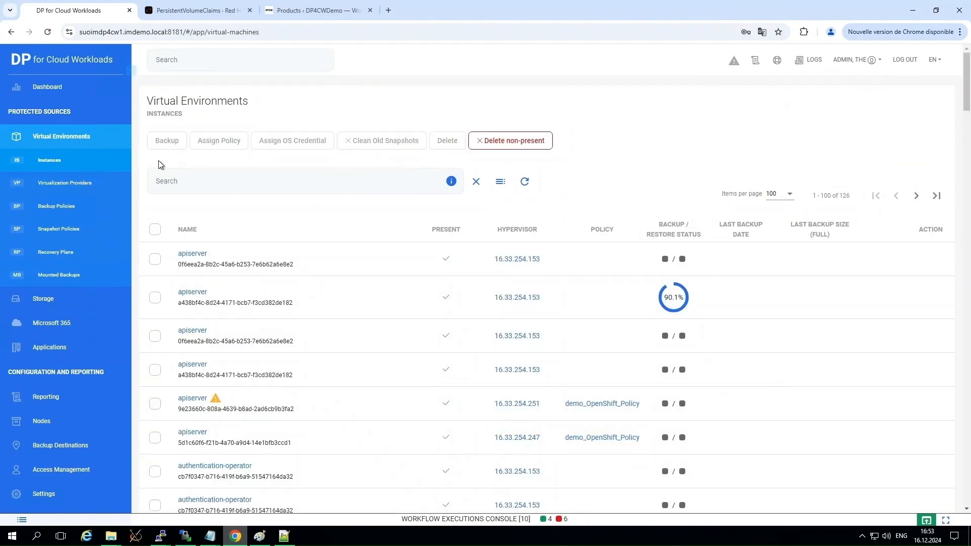
{"action": "left_click", "coordinate": [186, 181]}
{"action": "type", "text": "maria"}
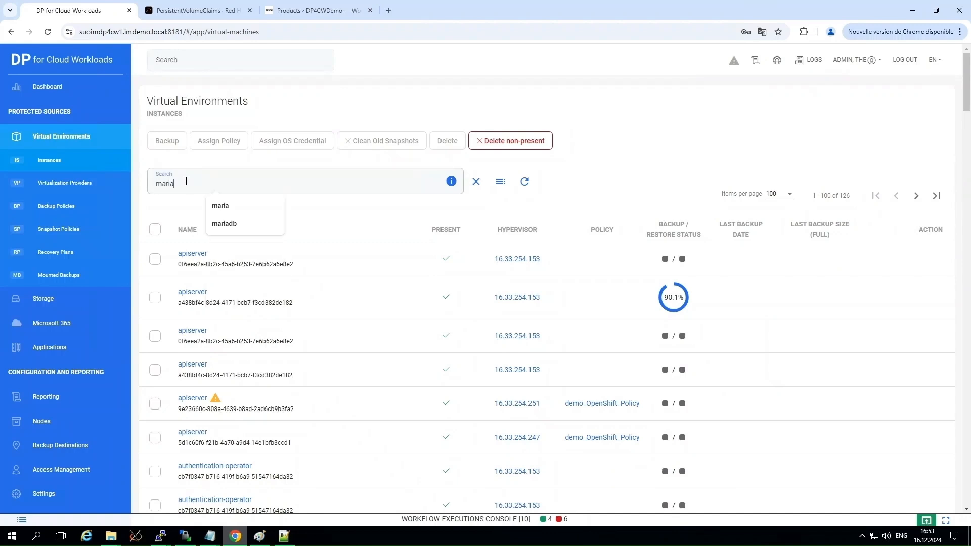
{"action": "type", "text": "db"}
{"action": "key", "text": "Return"}
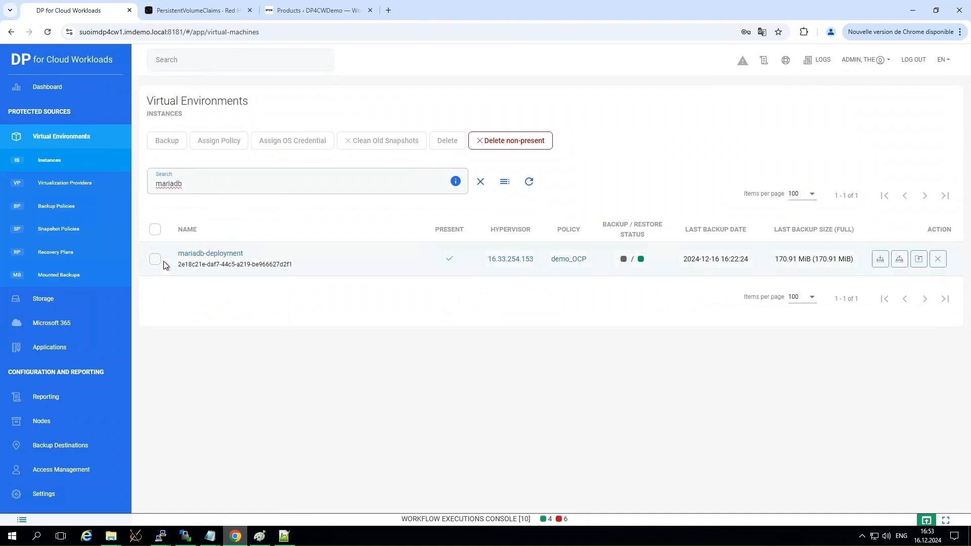
{"action": "left_click", "coordinate": [156, 260]}
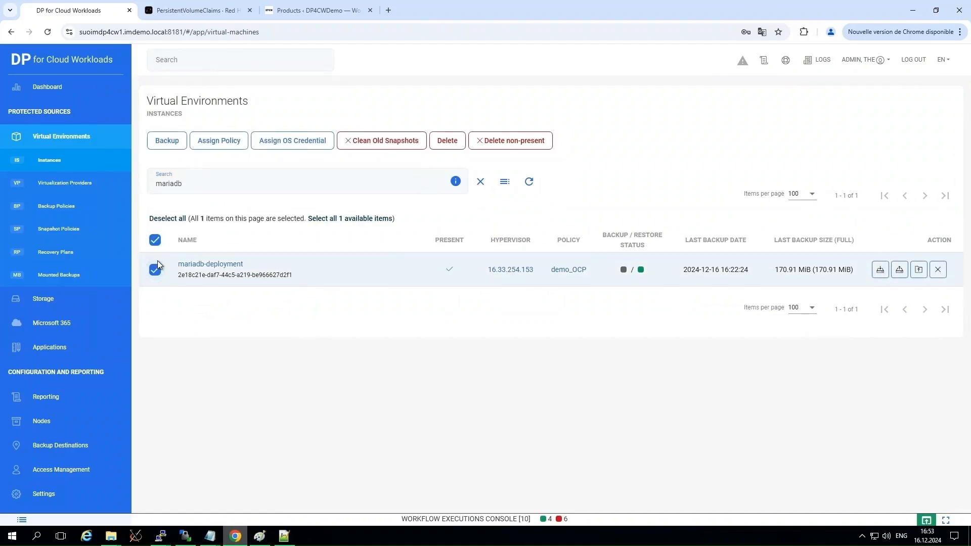
{"action": "left_click", "coordinate": [900, 271]}
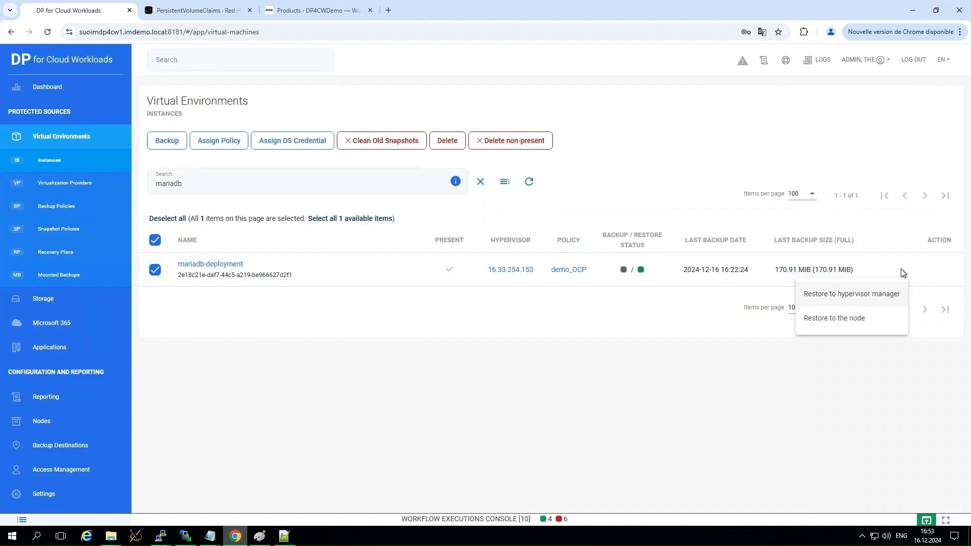
{"action": "left_click", "coordinate": [842, 298]}
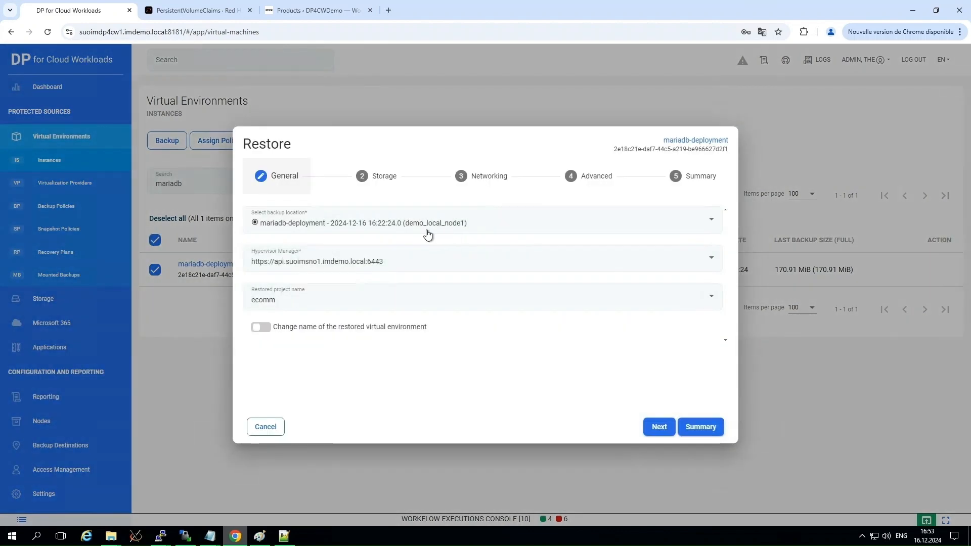
Set the restored project to ecomm-r and rename the restored virtual environment as mariadb-deployment-rstr.
{"action": "left_click", "coordinate": [318, 307]}
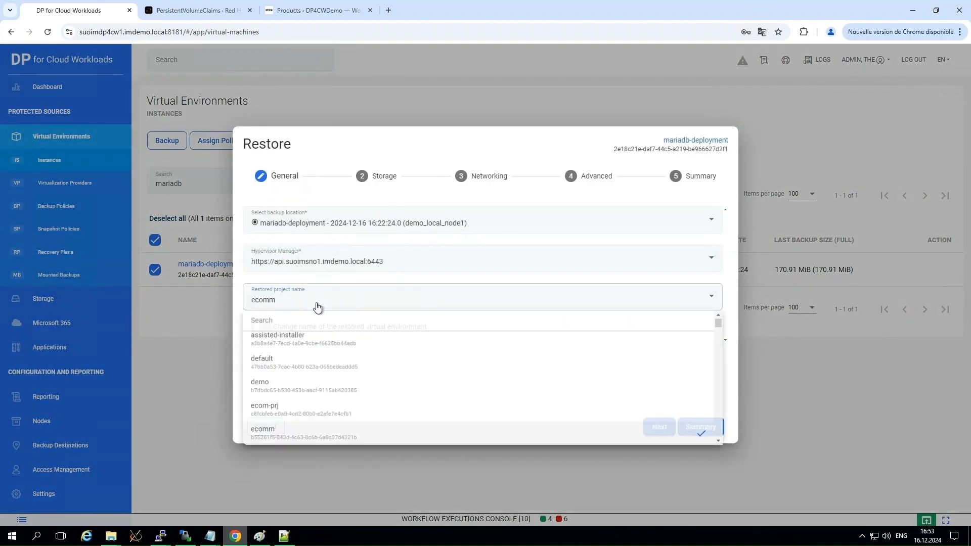
{"action": "scroll", "coordinate": [298, 387], "scroll_direction": "down", "scroll_amount": 1}
{"action": "left_click", "coordinate": [278, 408]}
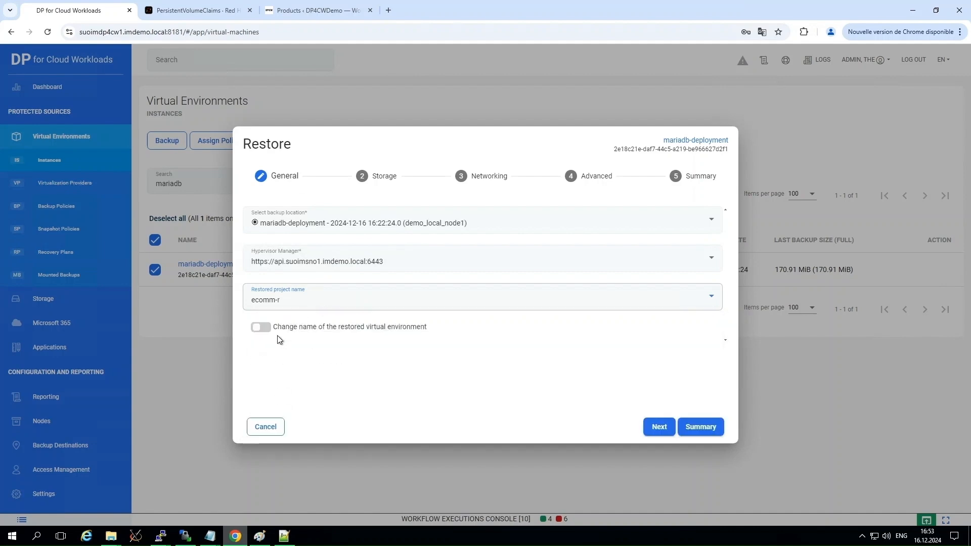
{"action": "left_click", "coordinate": [261, 327]}
{"action": "left_click", "coordinate": [324, 360]}
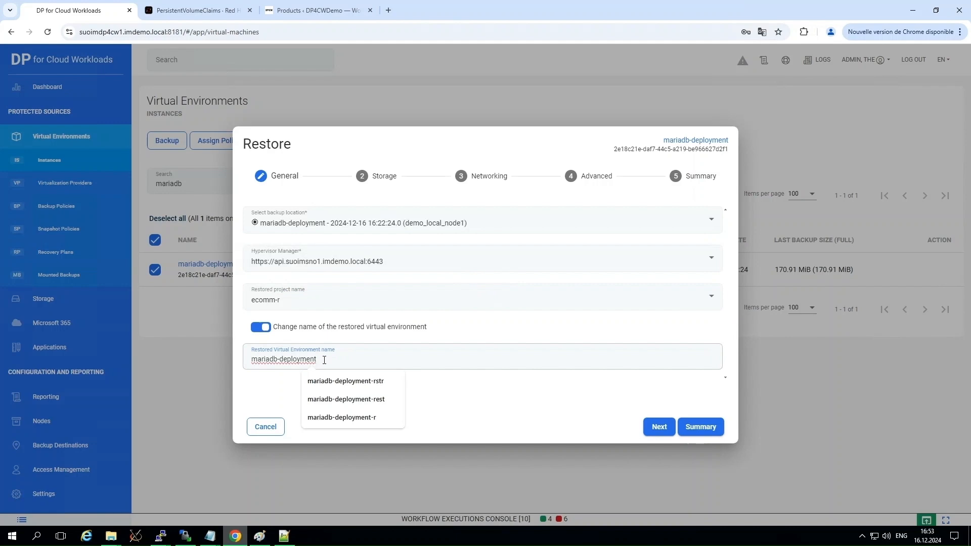
{"action": "type", "text": "-rstr"}
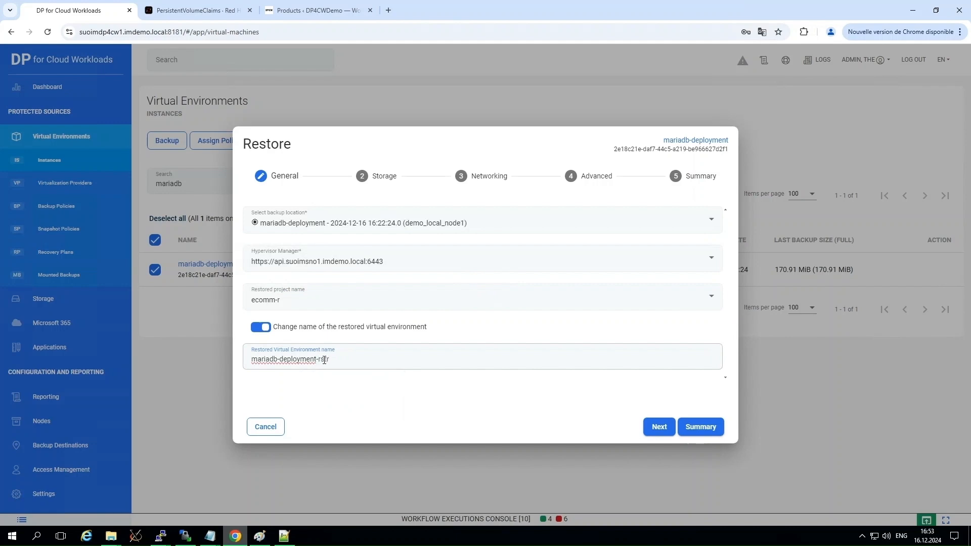
Go through the remaining restore settings without changing them and submit the mariadb-deployment restore.
{"action": "left_click", "coordinate": [658, 427]}
{"action": "left_click", "coordinate": [659, 427]}
{"action": "left_click", "coordinate": [659, 426]}
{"action": "left_click", "coordinate": [700, 426]}
{"action": "left_click", "coordinate": [703, 427]}
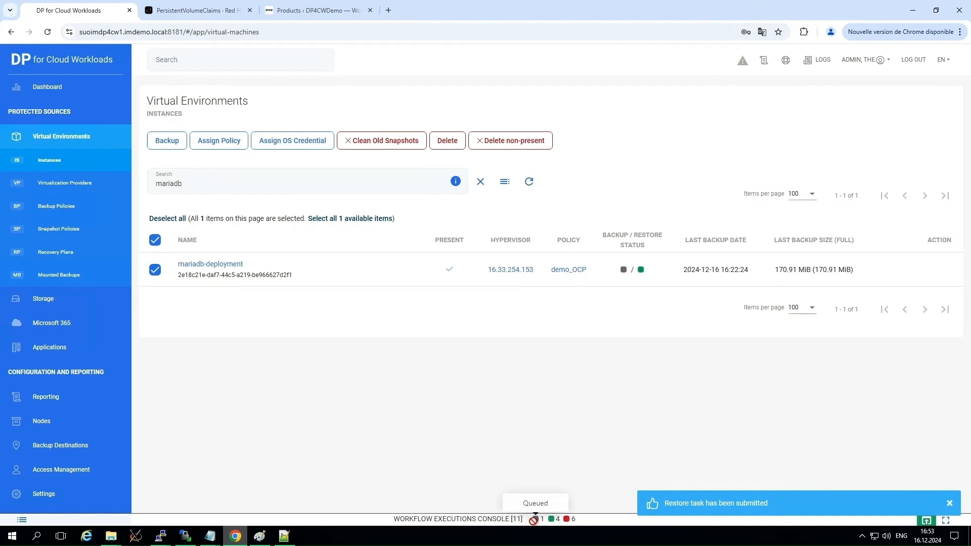
Monitor the mariadb-deployment restore by following vprotect_daemon.log in the suoimdp4cw1 terminal and reviewing its task in the DP for Cloud Workloads execution console.
{"action": "left_click", "coordinate": [160, 535]}
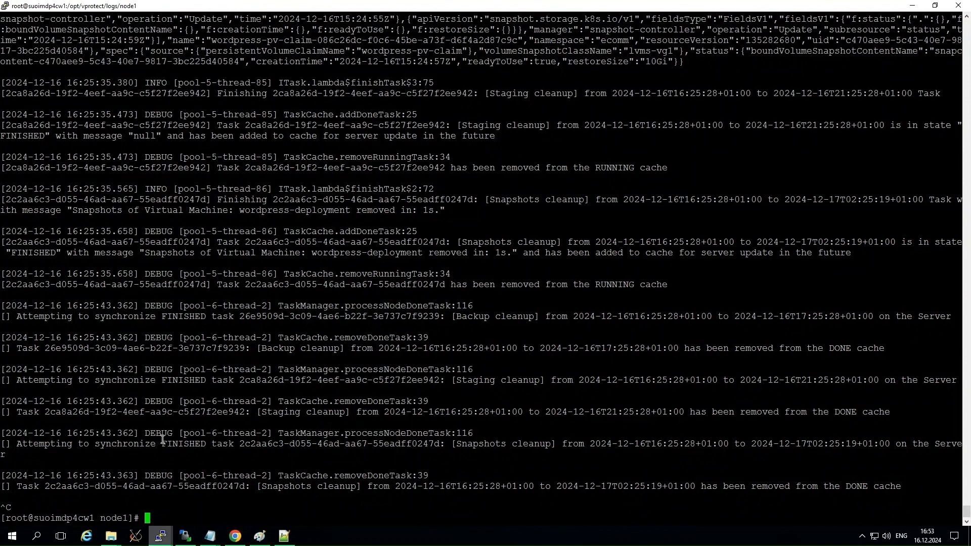
{"action": "key", "text": "Up"}
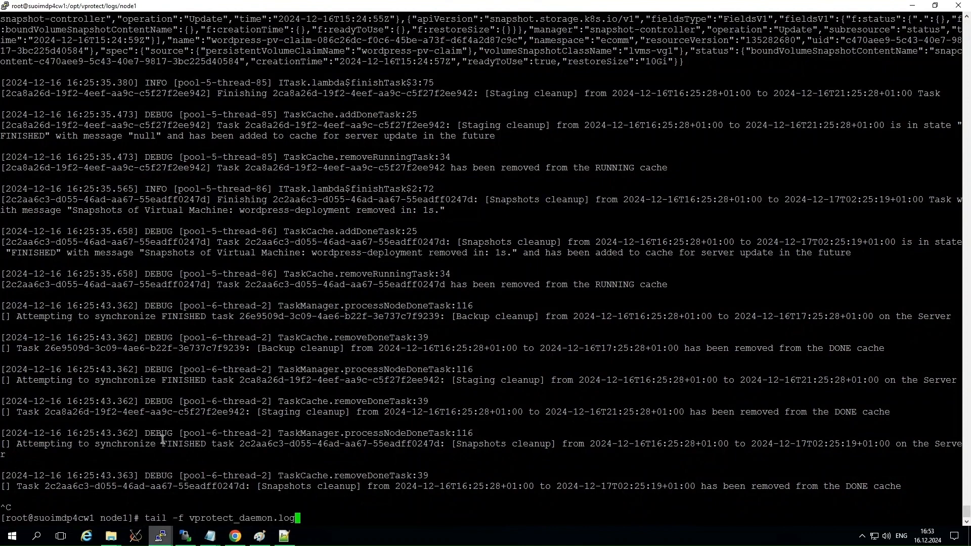
{"action": "key", "text": "Return"}
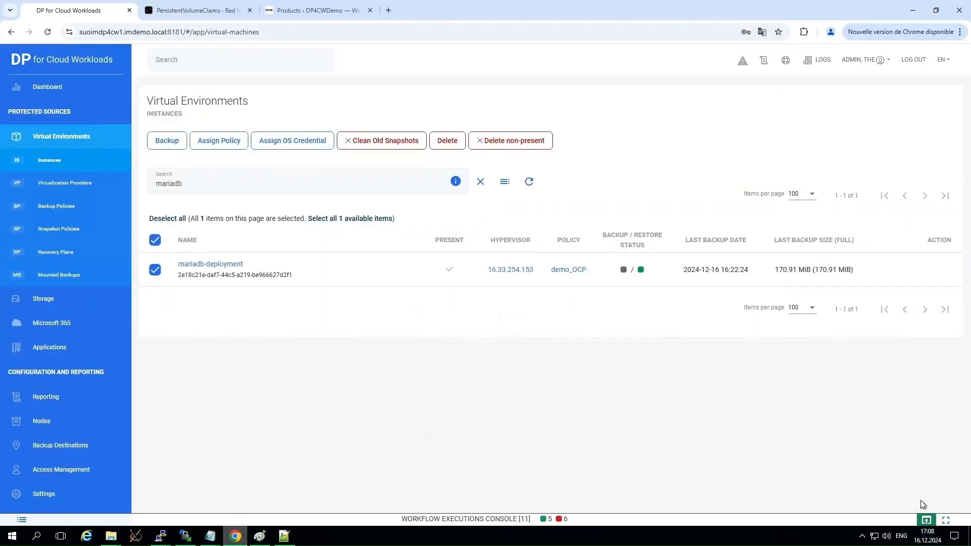
{"action": "left_click", "coordinate": [926, 519]}
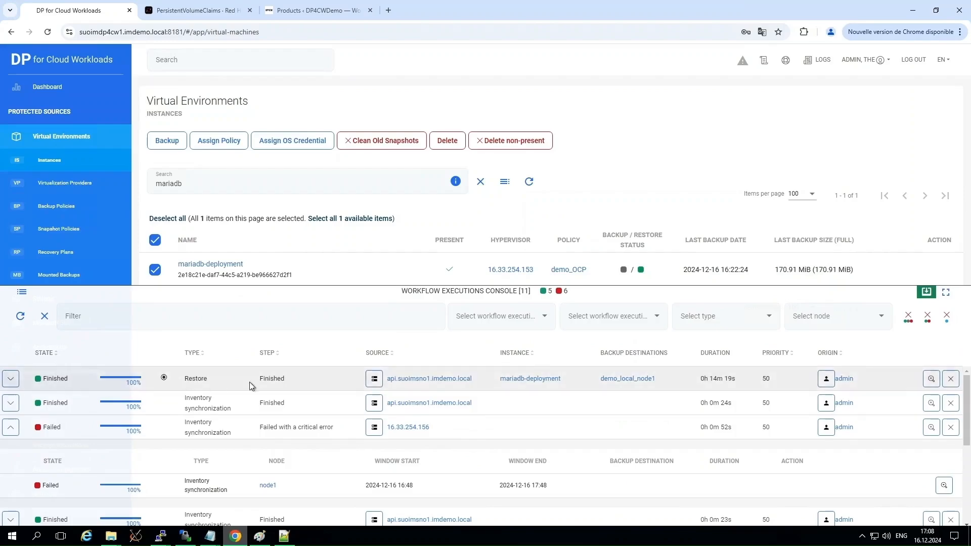
{"action": "left_click", "coordinate": [926, 292]}
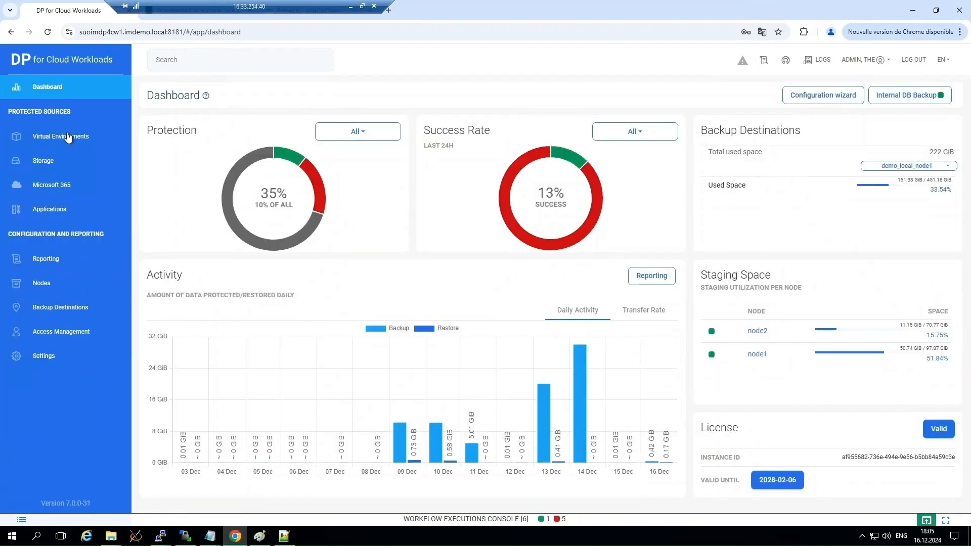
Find the wordpress-deployment instance by searching "wordpress" and start restoring it to the hypervisor manager.
{"action": "left_click", "coordinate": [68, 136]}
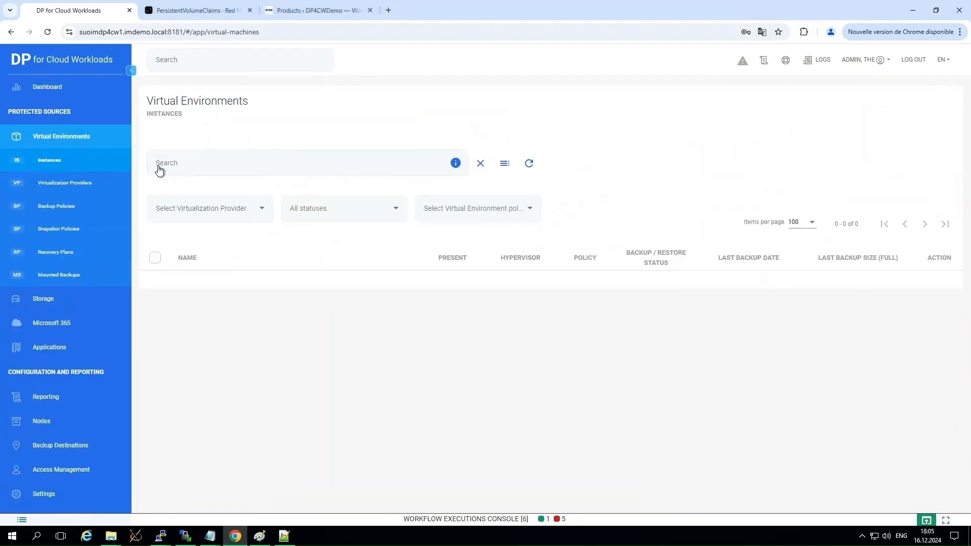
{"action": "left_click", "coordinate": [178, 183]}
{"action": "type", "text": "word"}
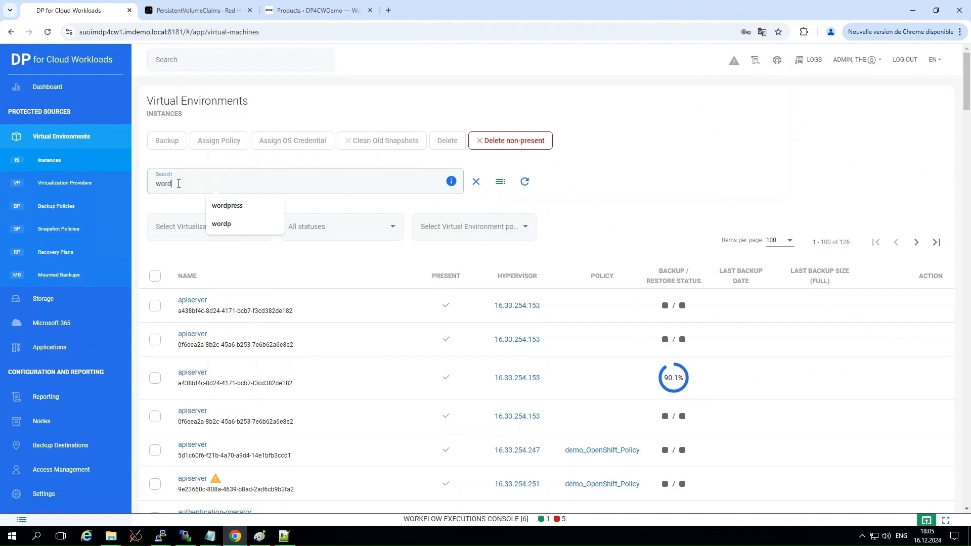
{"action": "type", "text": "press"}
{"action": "key", "text": "Return"}
{"action": "left_click", "coordinate": [155, 316]}
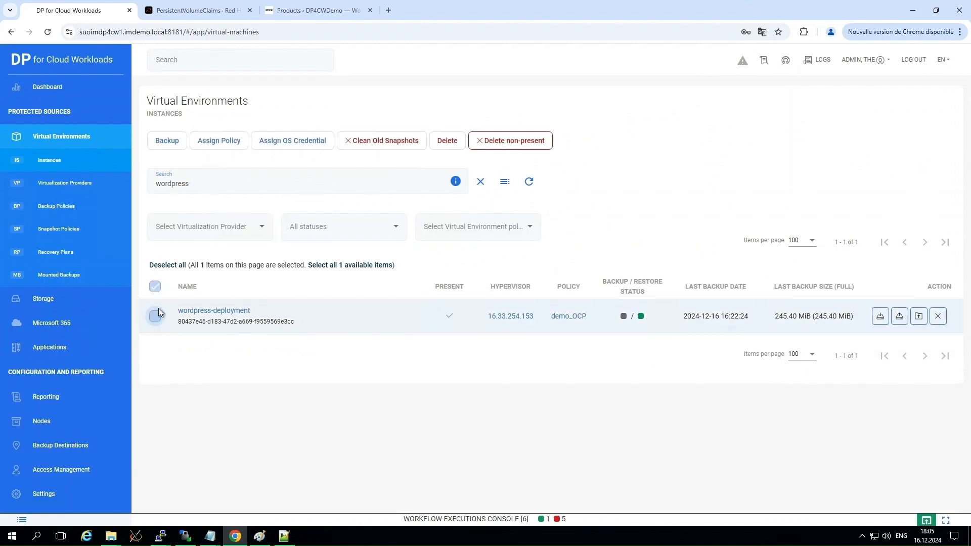
{"action": "left_click", "coordinate": [900, 316]}
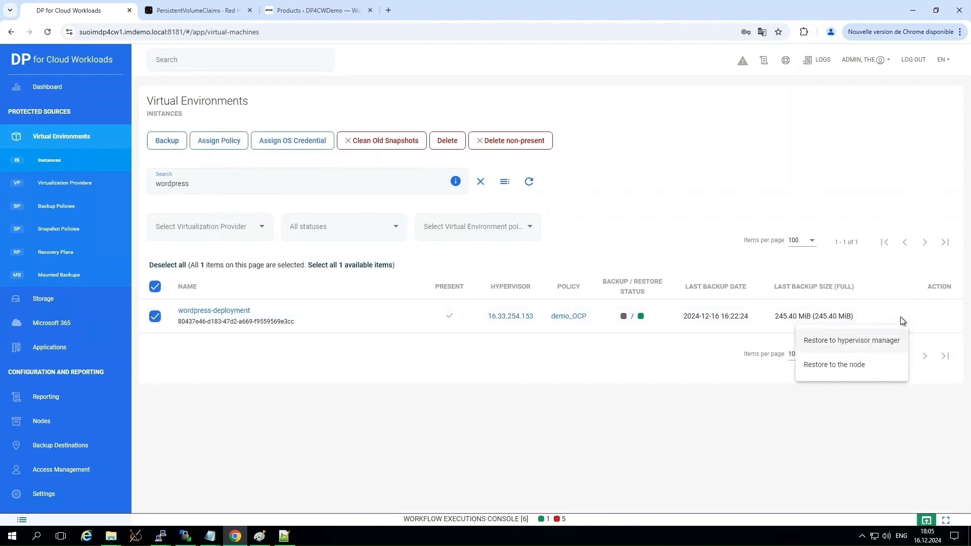
{"action": "left_click", "coordinate": [860, 341]}
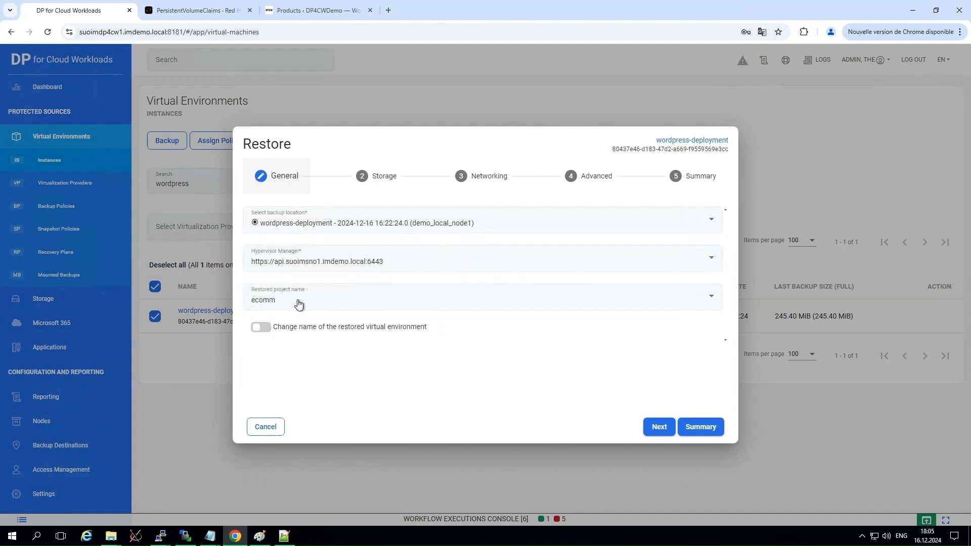
Set the restored project to ecomm-r and rename the restored virtual environment as wordpress-deployment-rstr.
{"action": "left_click", "coordinate": [299, 303]}
{"action": "scroll", "coordinate": [259, 393], "scroll_direction": "down", "scroll_amount": 2}
{"action": "type", "text": "-r"}
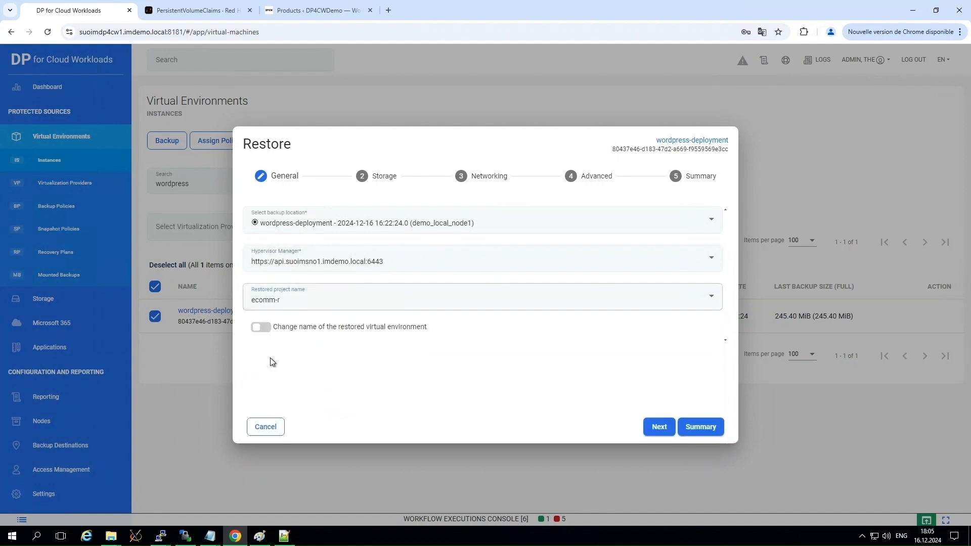
{"action": "left_click", "coordinate": [261, 327]}
{"action": "left_click", "coordinate": [326, 365]}
{"action": "left_click", "coordinate": [364, 384]}
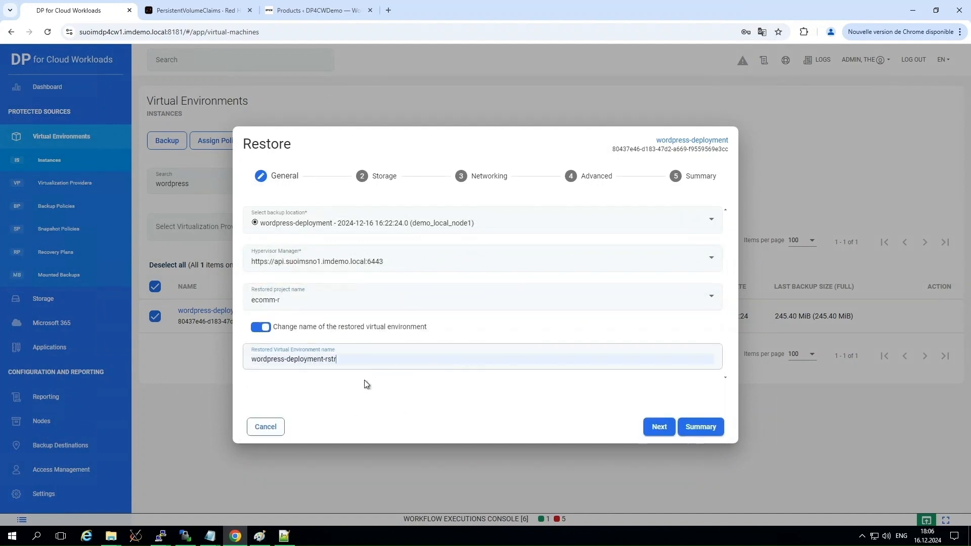
Submit the wordpress-deployment restore with the remaining settings unchanged and check its task in the workflow executions console.
{"action": "left_click", "coordinate": [652, 427]}
{"action": "left_click", "coordinate": [659, 428]}
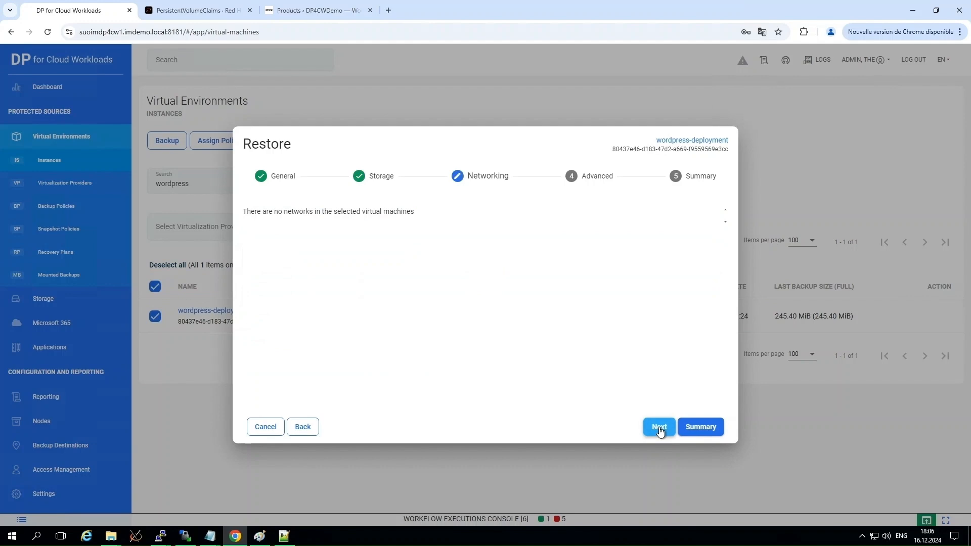
{"action": "left_click", "coordinate": [659, 428]}
{"action": "left_click", "coordinate": [701, 429]}
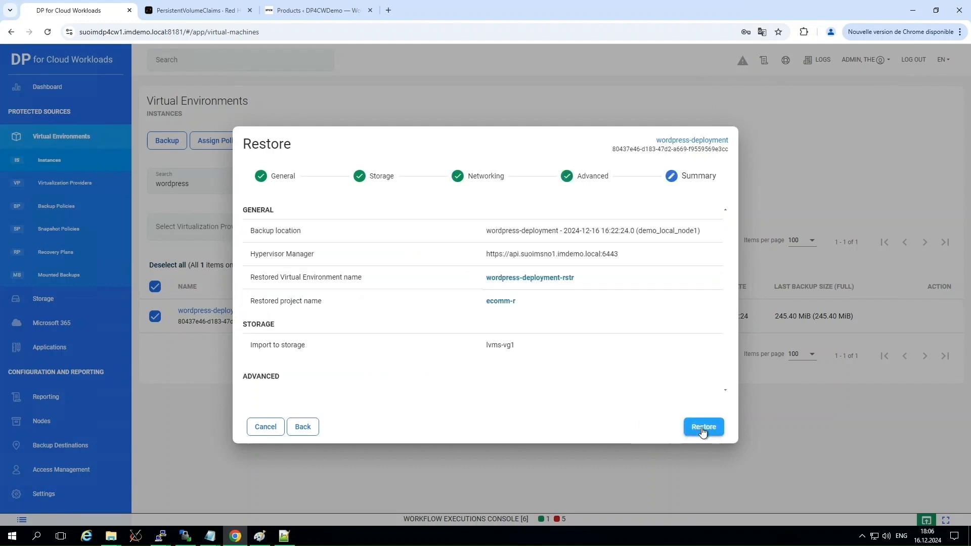
{"action": "left_click", "coordinate": [703, 427]}
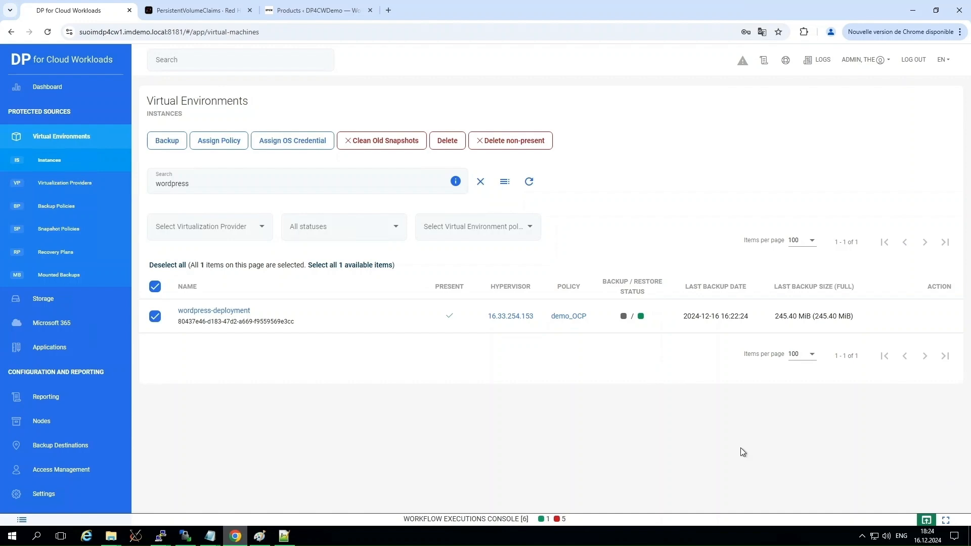
{"action": "left_click", "coordinate": [925, 520]}
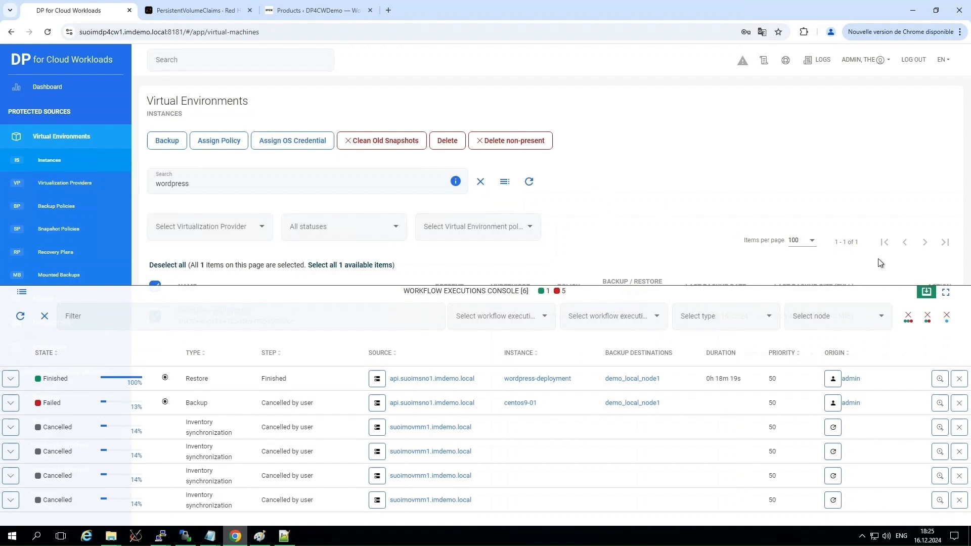
{"action": "left_click", "coordinate": [924, 293]}
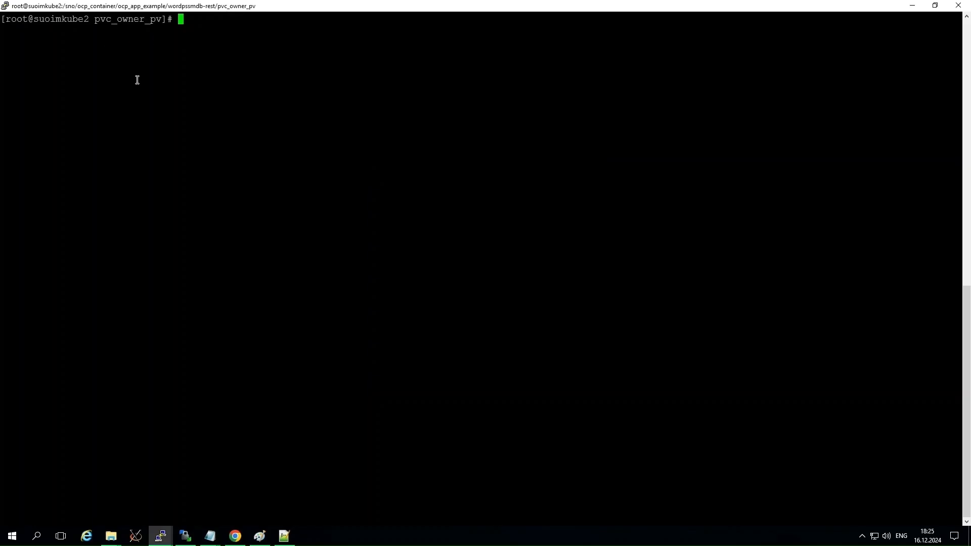
In the suoimkube2 terminal, check the current OpenShift project with oc project and list its resources with oc get all.
{"action": "type", "text": "oc project"}
{"action": "key", "text": "Return"}
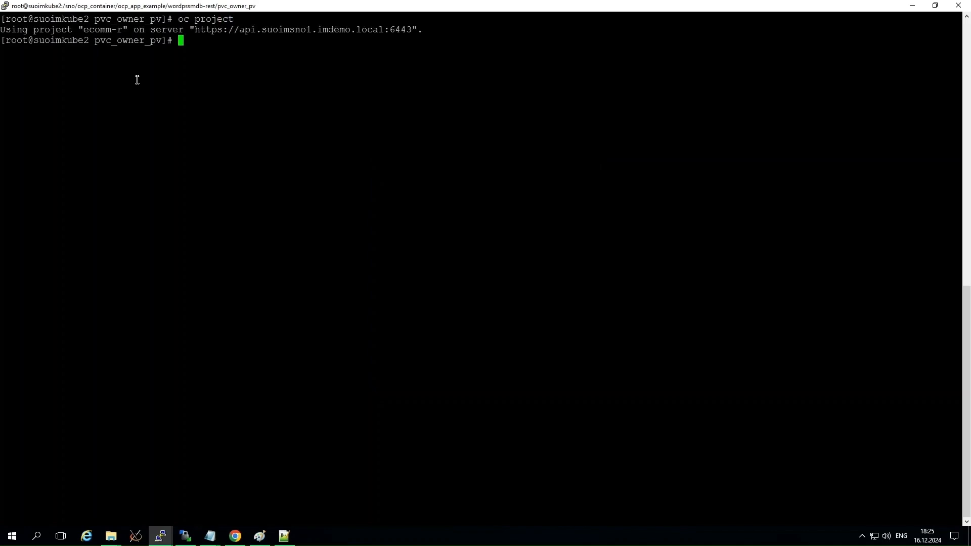
{"action": "type", "text": "oc get all"}
{"action": "key", "text": "Return"}
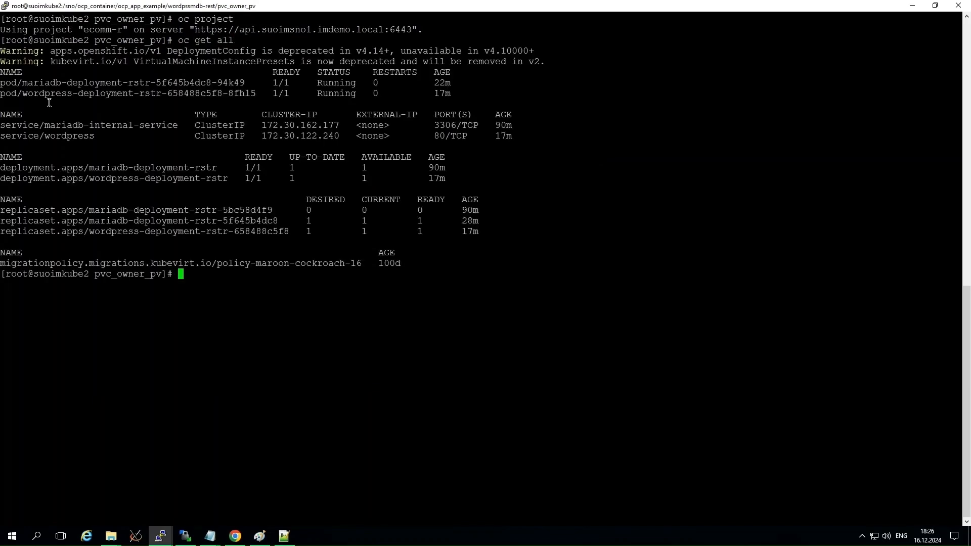
{"action": "left_click_drag", "start_coordinate": [33, 93], "coordinate": [165, 98]}
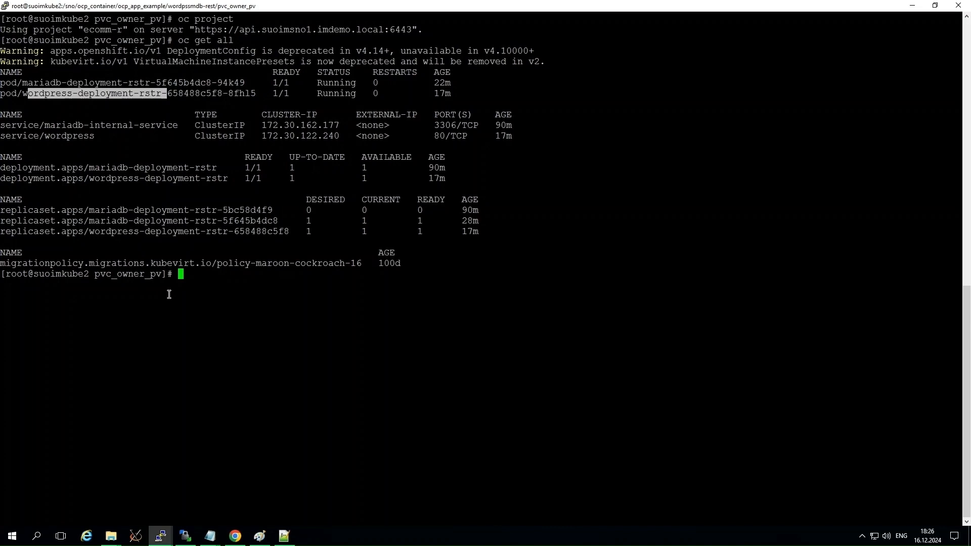
List the routes in the ecomm project and delete its wordpress route with oc delete route wordpress -n ecomm.
{"action": "type", "text": "oc get route -n ecomm"}
{"action": "key", "text": "Return"}
{"action": "type", "text": "oc delete "}
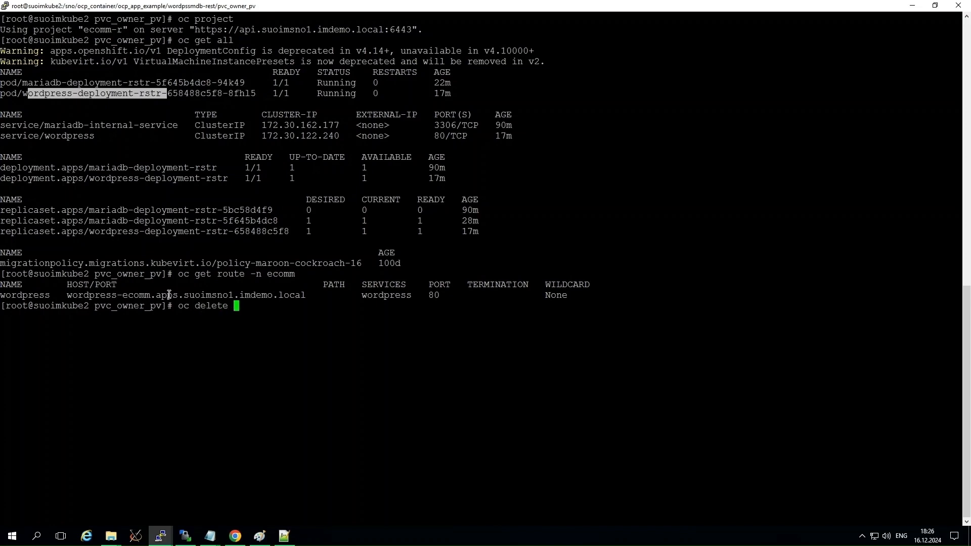
{"action": "type", "text": "route wordpress -n ecomm"}
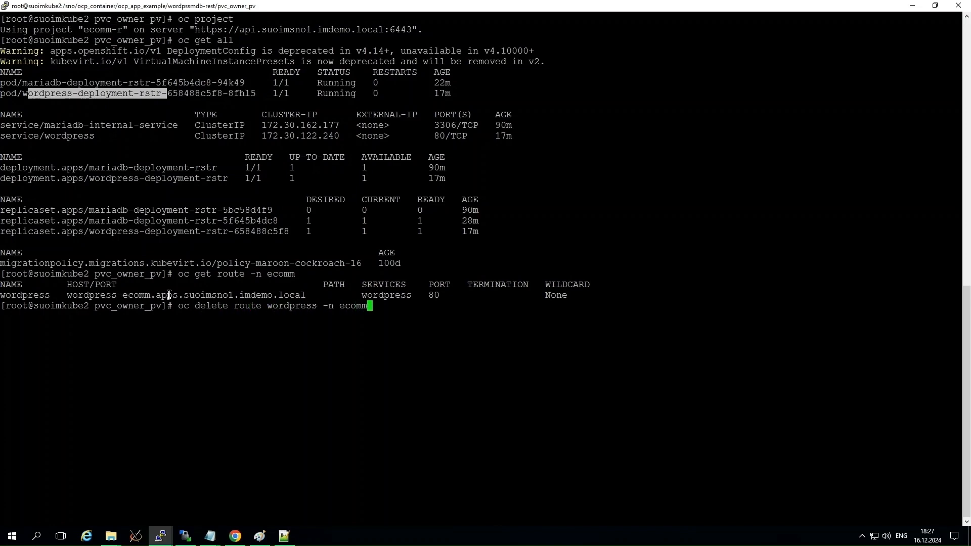
{"action": "key", "text": "Return"}
Expose the restored wordpress service with oc expose svc, using the hostname wordpress-ecomm.apps.suoimsno1.imdemo.local.
{"action": "type", "text": "oc"}
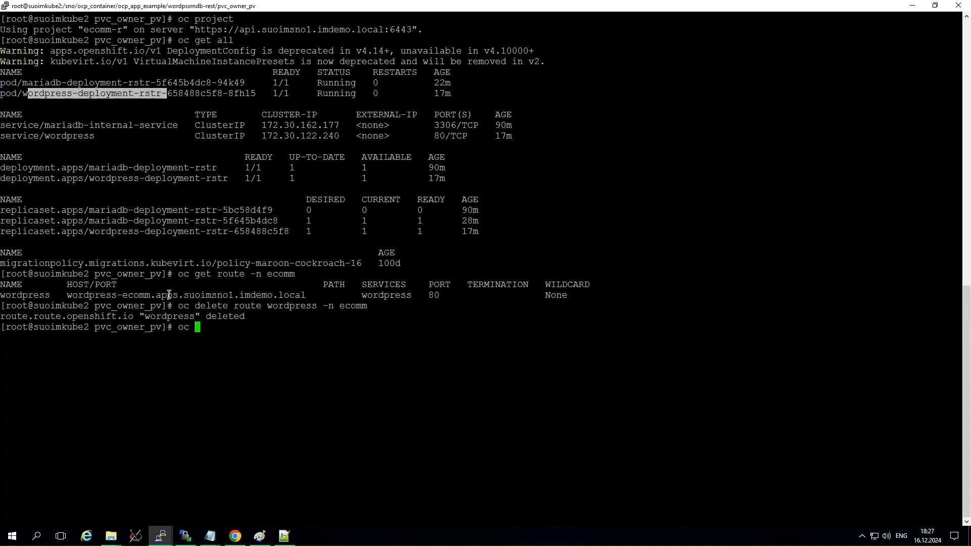
{"action": "type", "text": " expose svc"}
{"action": "double_click", "coordinate": [48, 136]}
{"action": "right_click", "coordinate": [228, 209]}
{"action": "type", "text": "--host"}
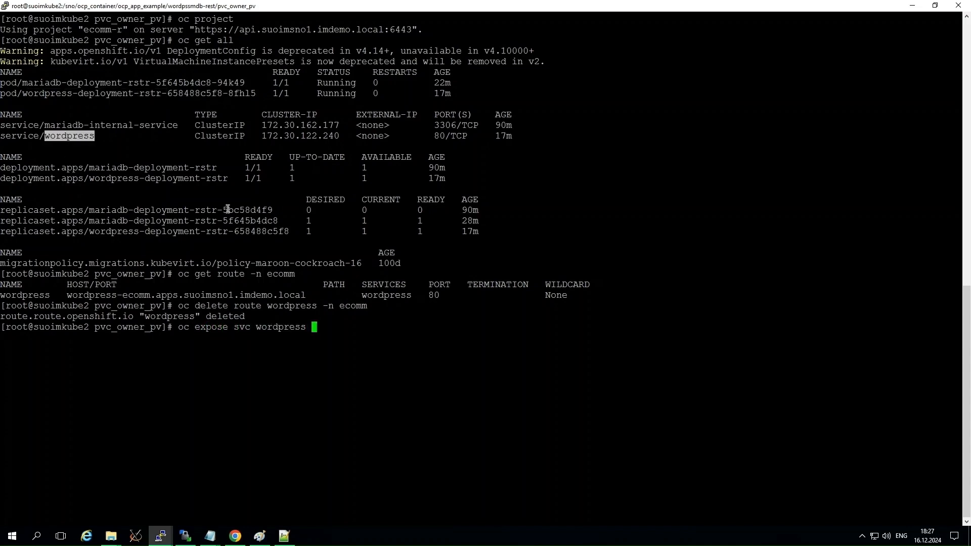
{"action": "type", "text": "name"}
{"action": "left_click_drag", "start_coordinate": [67, 295], "coordinate": [305, 295]}
{"action": "right_click", "coordinate": [457, 320]}
{"action": "key", "text": "Return"}
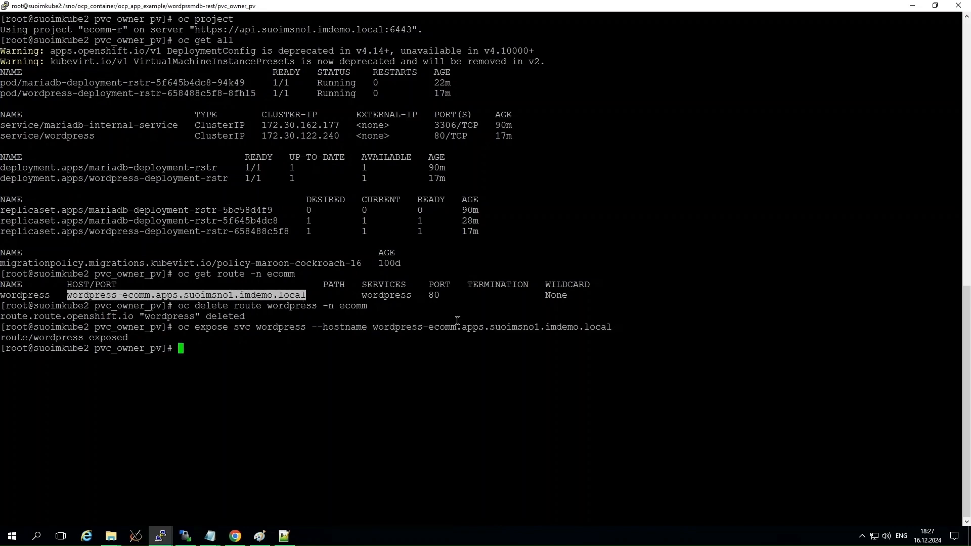
In Chrome, close the old WordPress Products page and open the bookmarked DP4CWDemo shop in a new tab.
{"action": "left_click", "coordinate": [237, 540]}
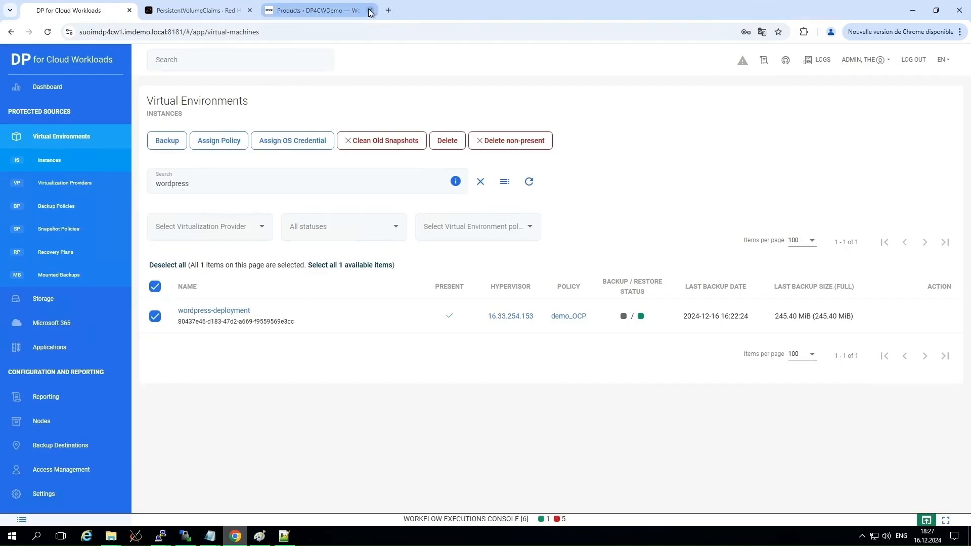
{"action": "left_click", "coordinate": [370, 11]}
{"action": "left_click", "coordinate": [268, 11]}
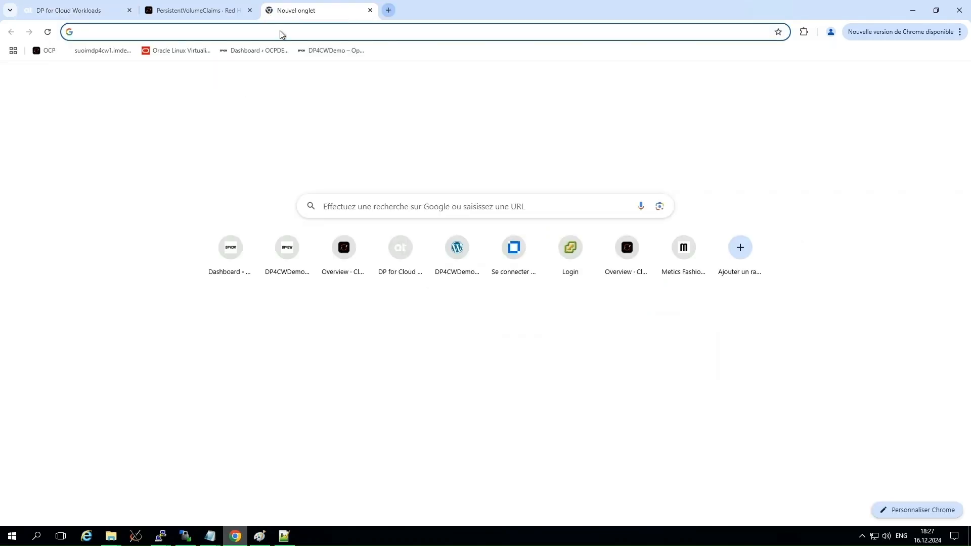
{"action": "left_click", "coordinate": [314, 53]}
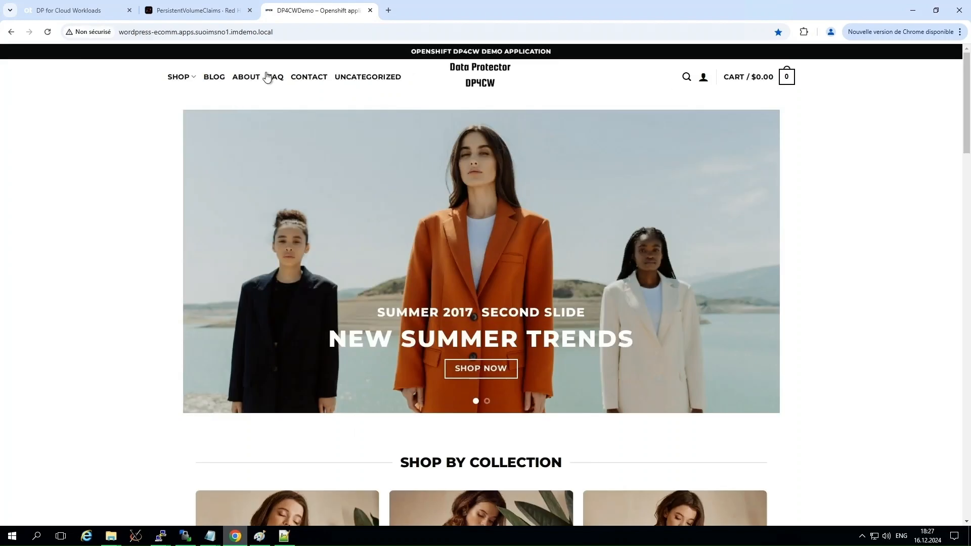
Log in to the restored DP4CWDemo shop as admin, entering the account password.
{"action": "left_click", "coordinate": [703, 80]}
{"action": "left_click", "coordinate": [409, 243]}
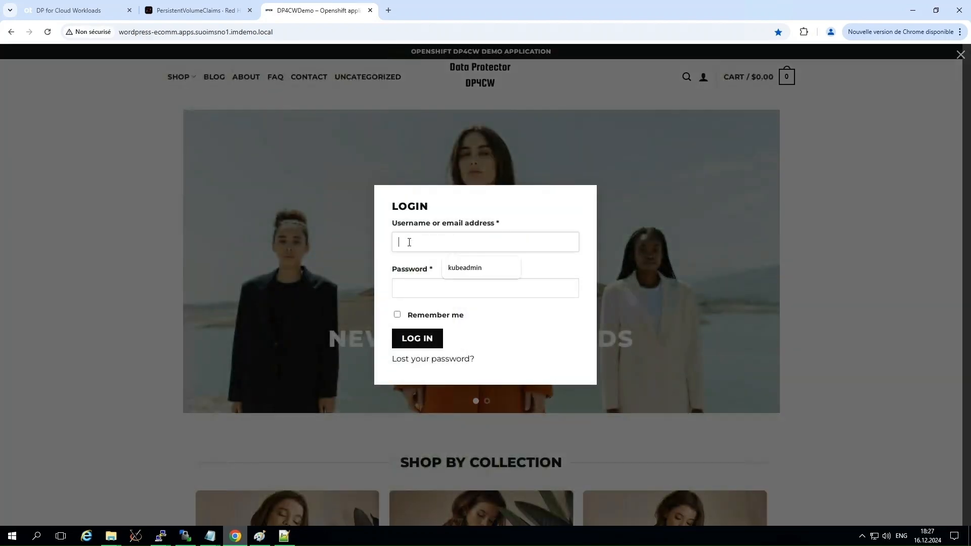
{"action": "type", "text": "admin"}
{"action": "left_click", "coordinate": [413, 289]}
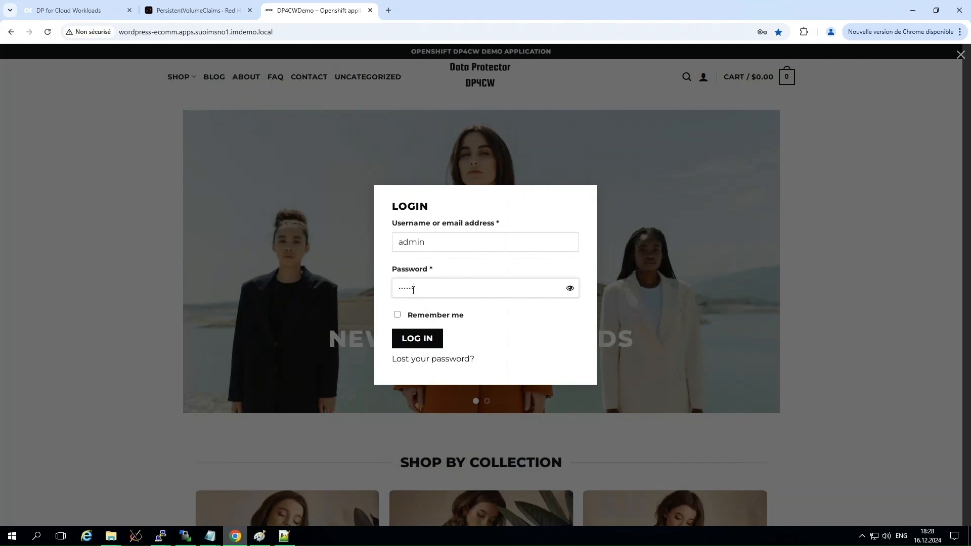
{"action": "left_click", "coordinate": [430, 339]}
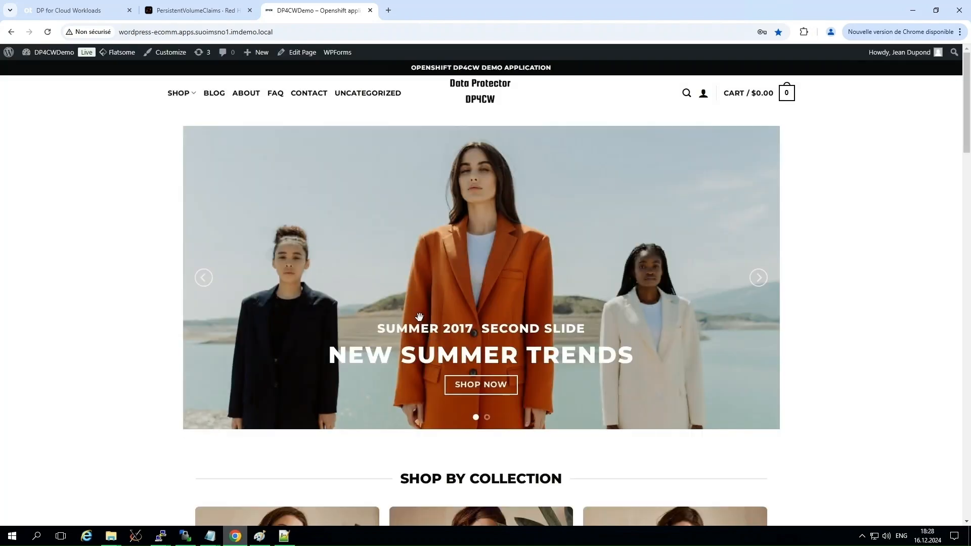
Open the WordPress dashboard of the DP4CWDemo shop and list all products to check the restored items.
{"action": "mouse_move", "coordinate": [43, 53]}
{"action": "left_click", "coordinate": [36, 70]}
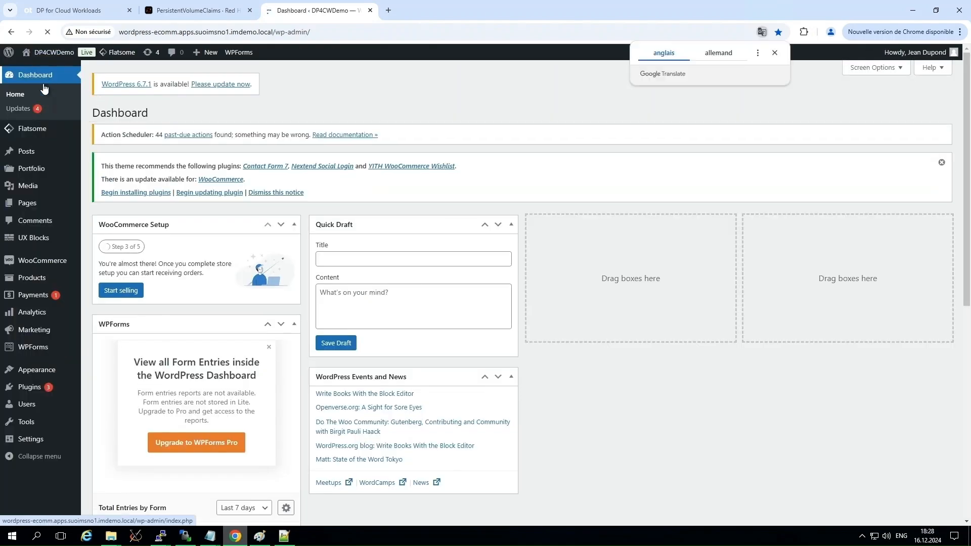
{"action": "mouse_move", "coordinate": [40, 275]}
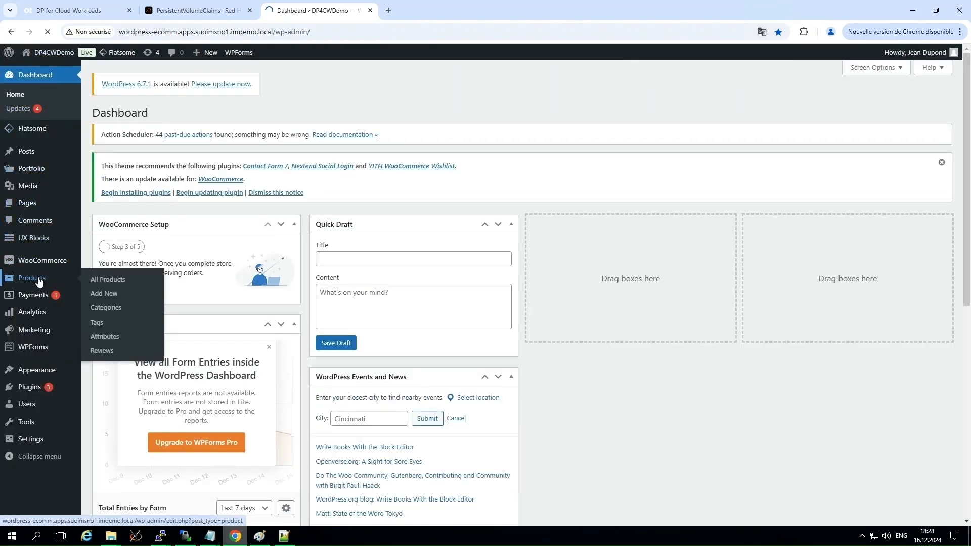
{"action": "left_click", "coordinate": [106, 279]}
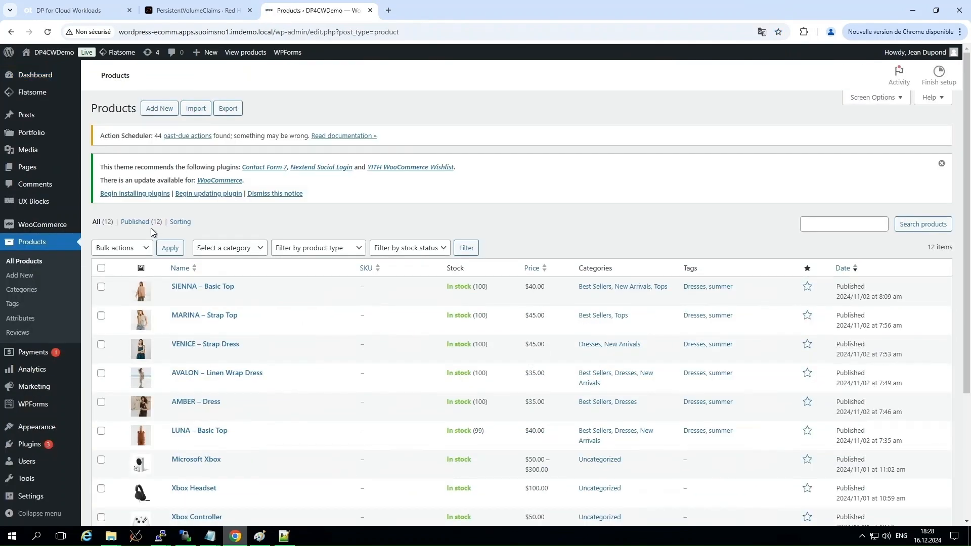